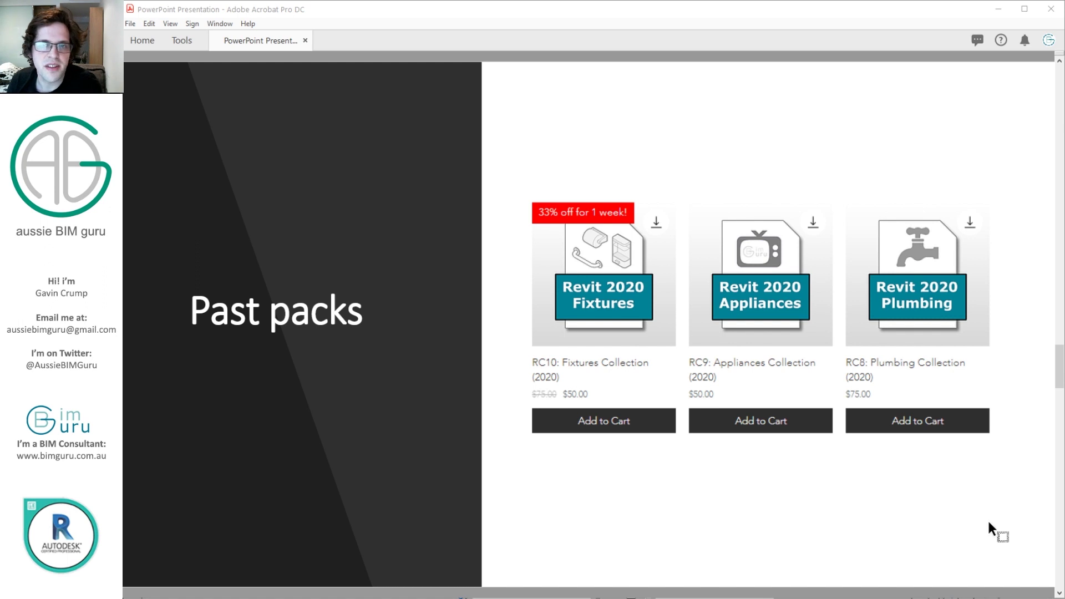
Advance the presentation to the Quick demo slide and switch to the cubicles project in Autodesk Revit
scroll(988, 522, down, 1)
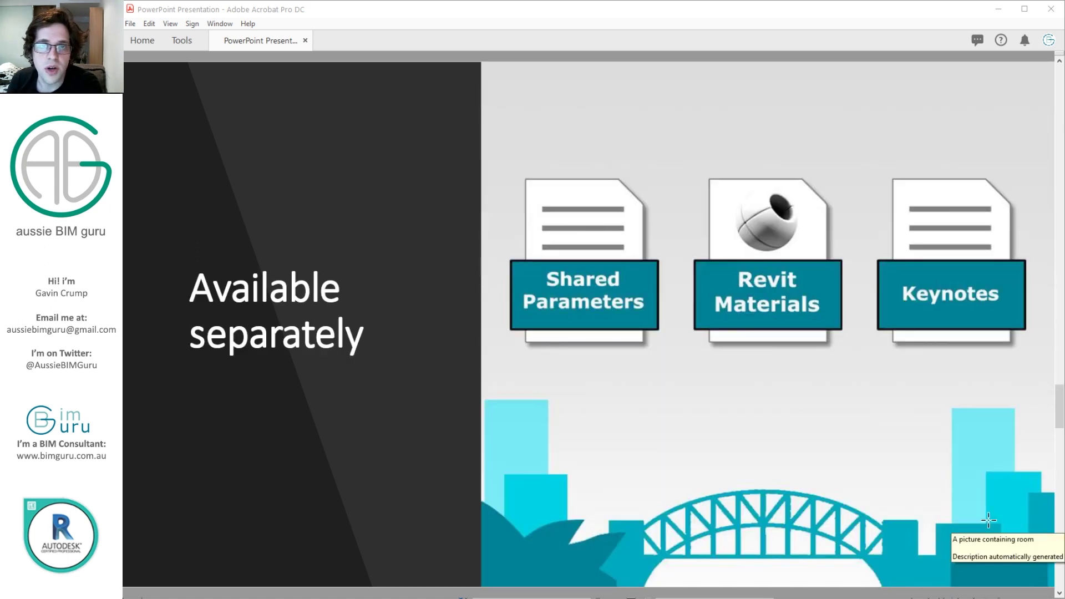
scroll(989, 505, down, 1)
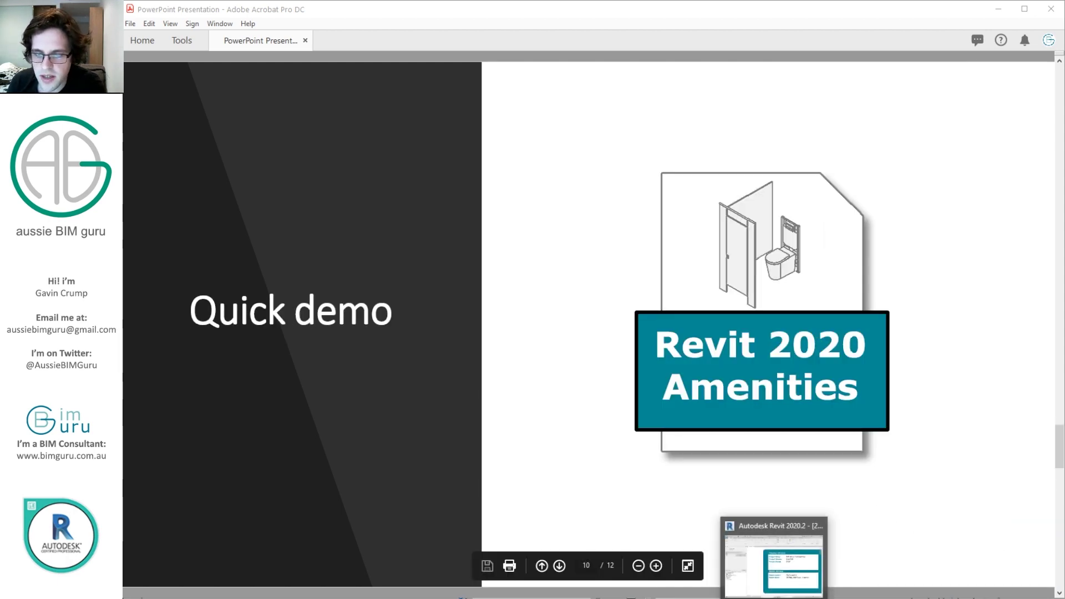
click(750, 593)
click(435, 425)
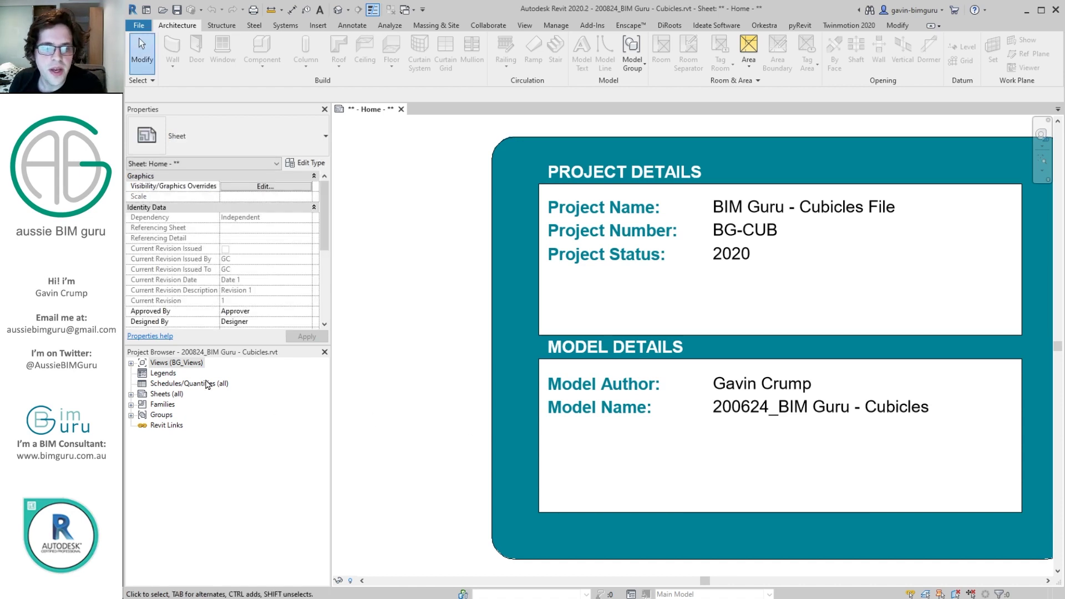
Expand the 01_Content views and open the Content View floor plan
double_click(176, 362)
double_click(172, 383)
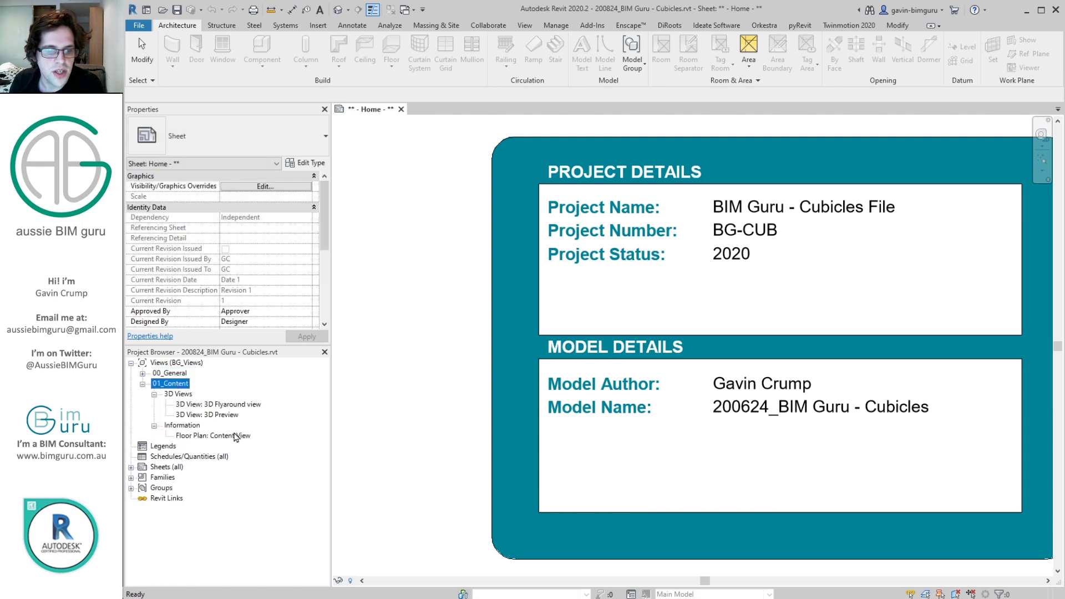
double_click(235, 436)
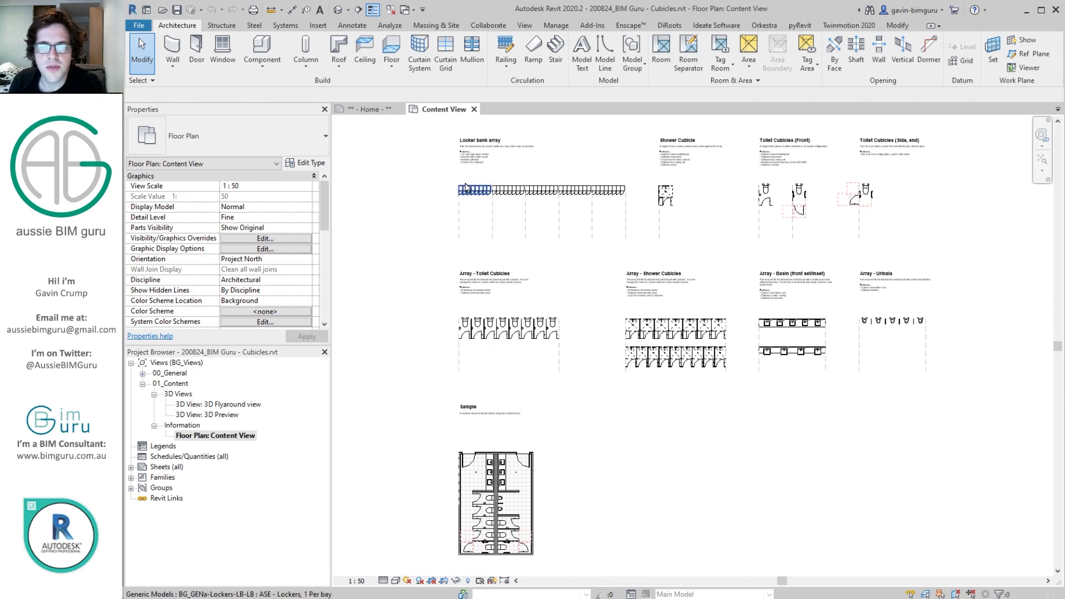
Examine the locker, cubicle, basin and urinal arrays laid out in the Content View floor plan
scroll(466, 189, up, 3)
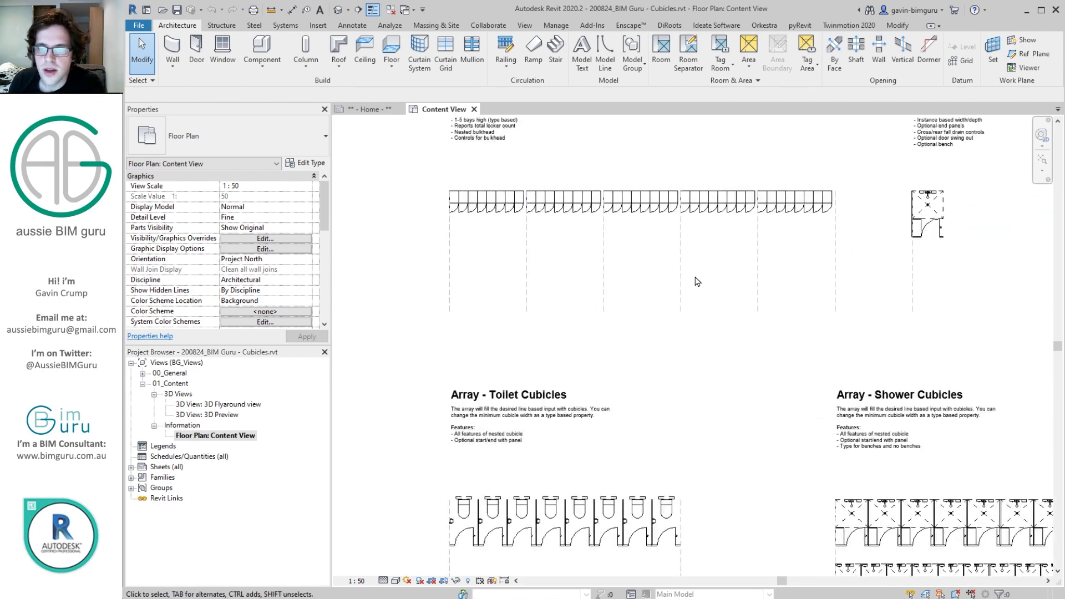
scroll(697, 280, down, 1)
middle_drag(780, 283, 406, 294)
middle_drag(549, 327, 889, 188)
scroll(585, 416, up, 1)
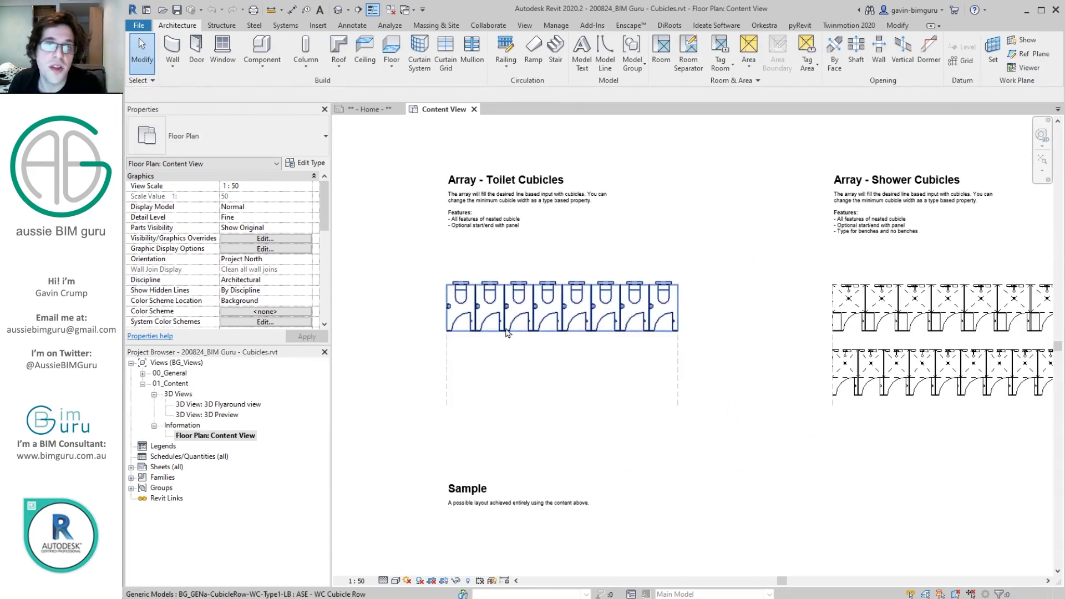
middle_drag(860, 334, 361, 280)
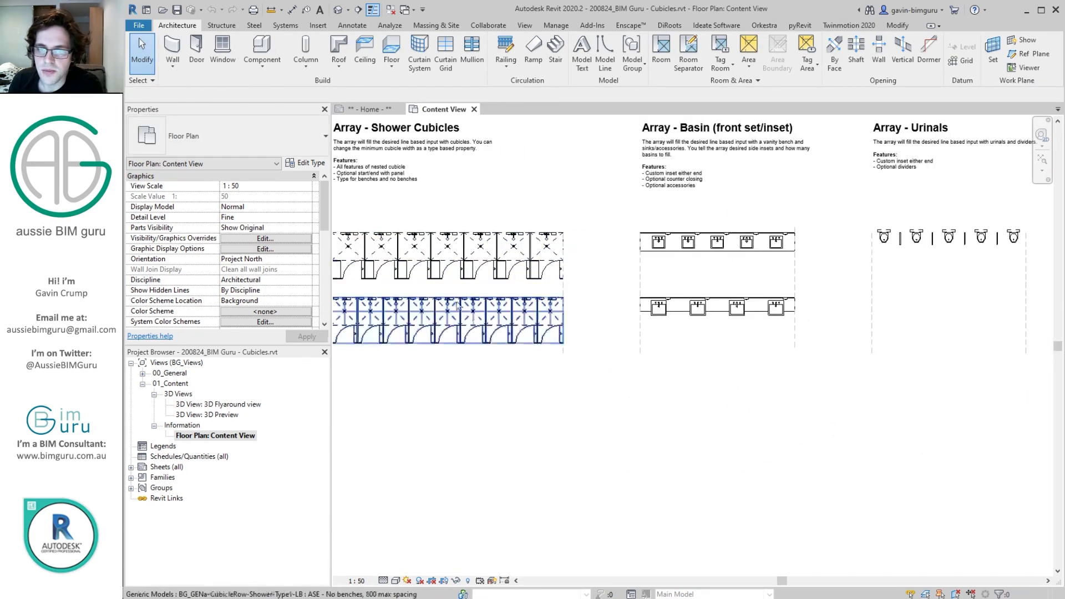
middle_drag(725, 307, 555, 301)
scroll(558, 275, up, 1)
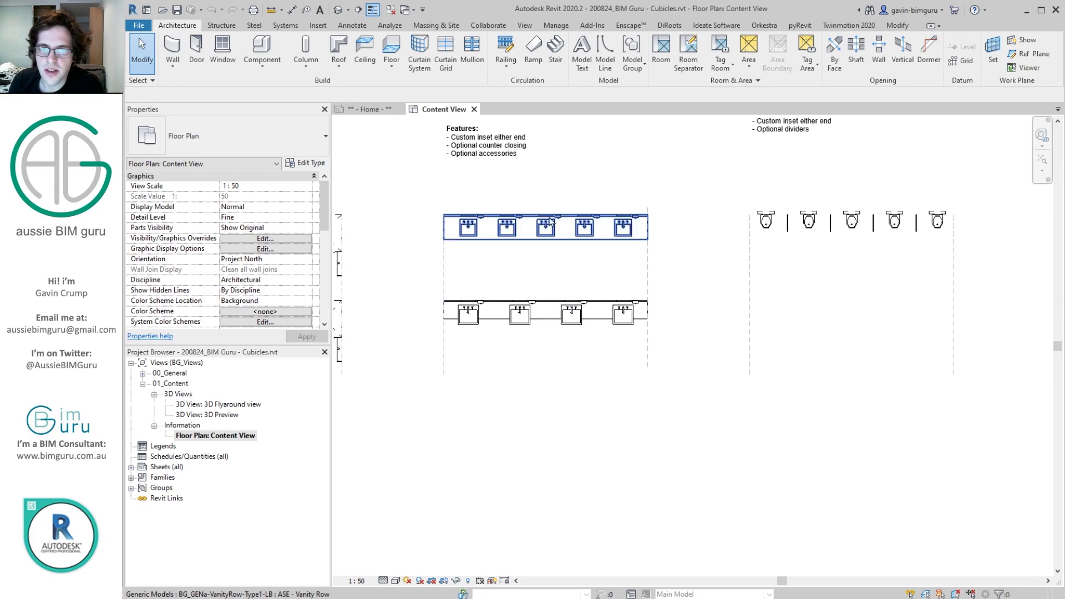
middle_drag(741, 203, 625, 255)
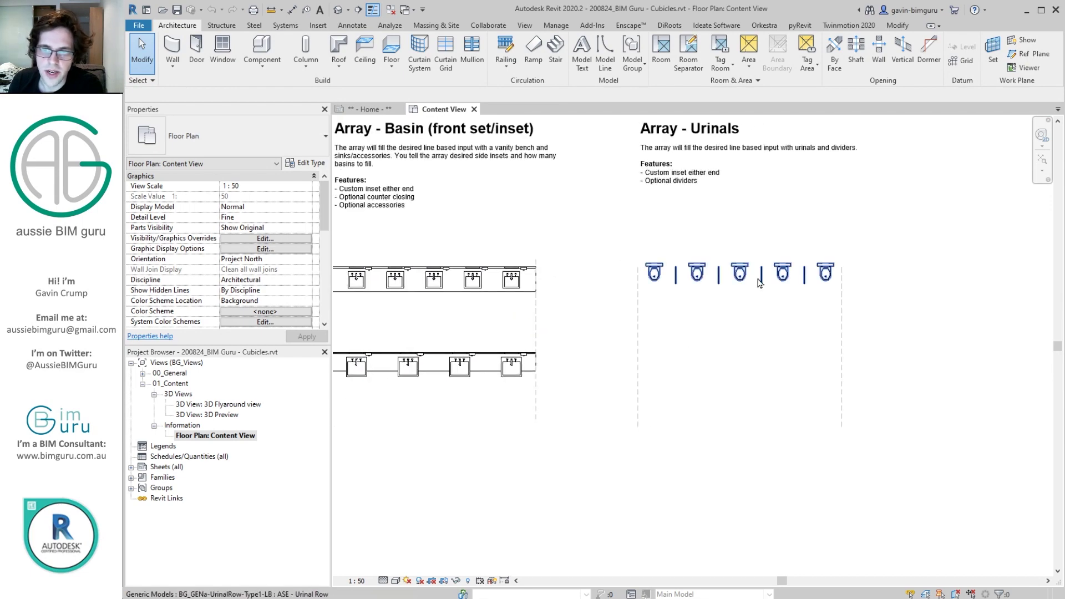
Examine the sample amenities layout below the arrays in the floor plan
scroll(788, 275, down, 2)
middle_drag(657, 321, 950, 389)
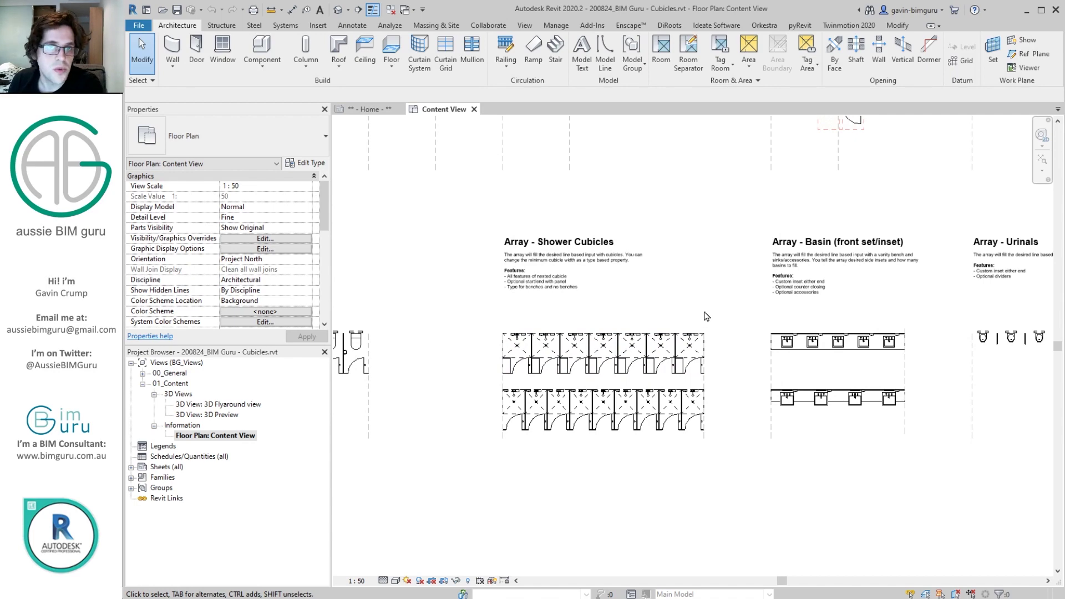
middle_drag(444, 251, 726, 267)
middle_drag(618, 473, 633, 256)
middle_drag(558, 471, 592, 305)
scroll(595, 328, up, 3)
middle_drag(598, 350, 656, 351)
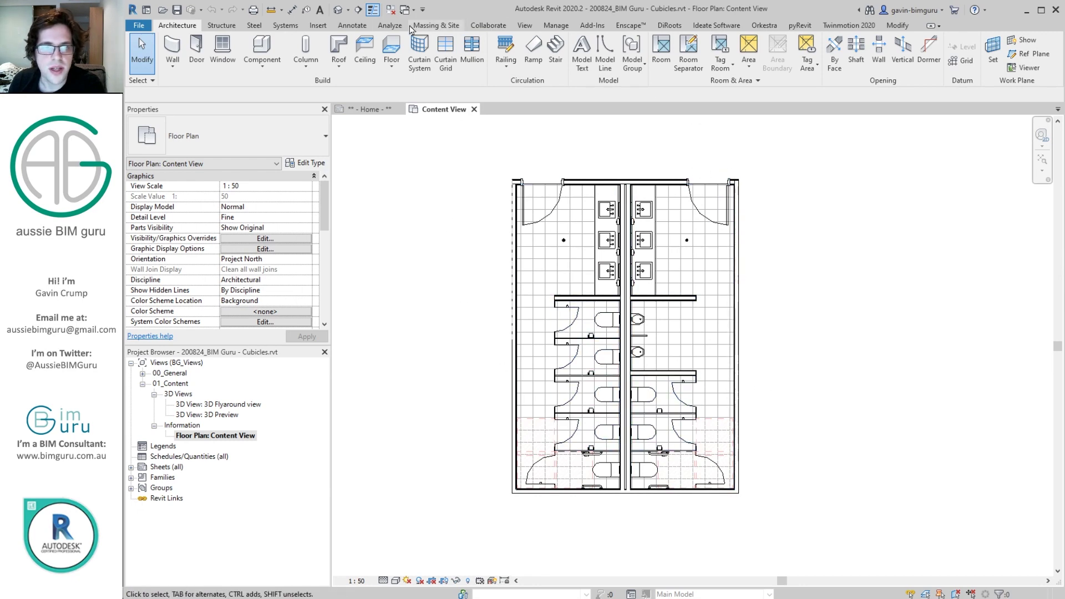
Open the default 3D view and examine the shower cubicle rows and vanity rows
click(338, 11)
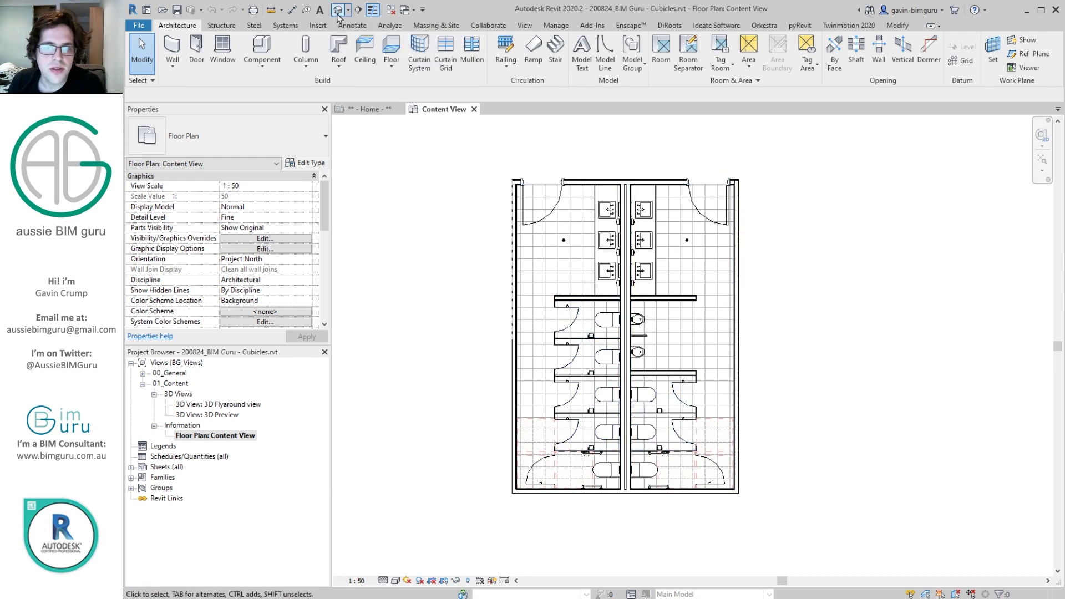
scroll(865, 255, up, 5)
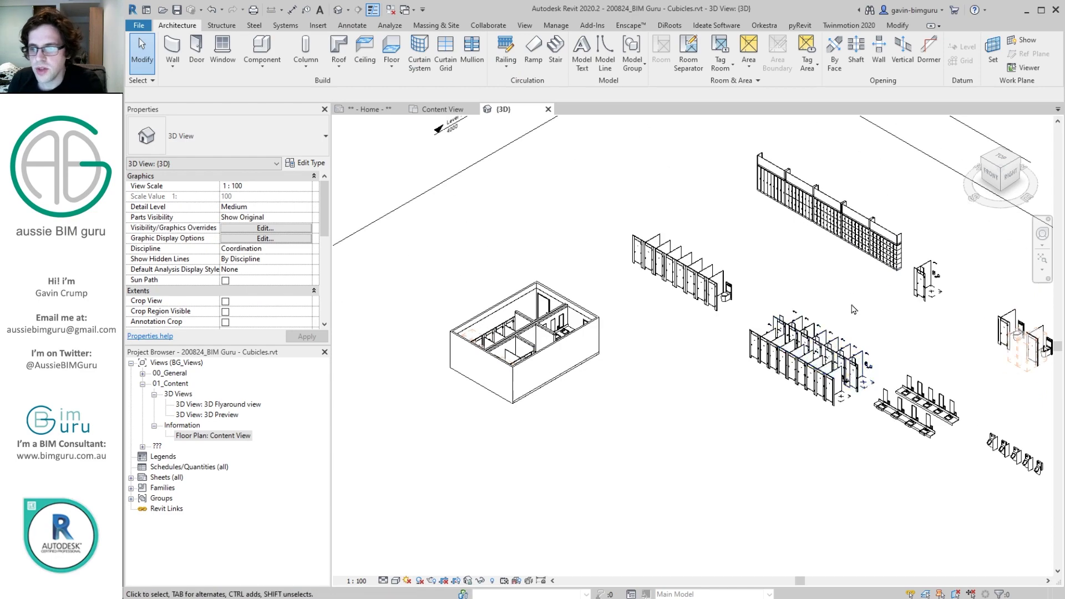
scroll(826, 275, up, 3)
middle_drag(766, 423, 835, 231)
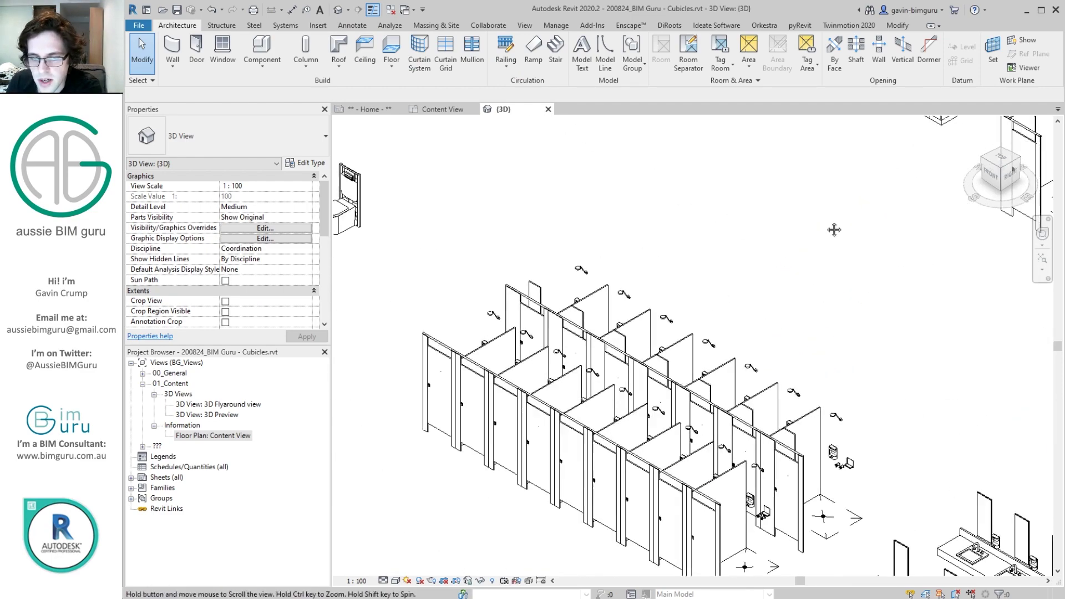
middle_drag(828, 385, 749, 270)
middle_drag(832, 336, 665, 247)
middle_drag(771, 337, 721, 327)
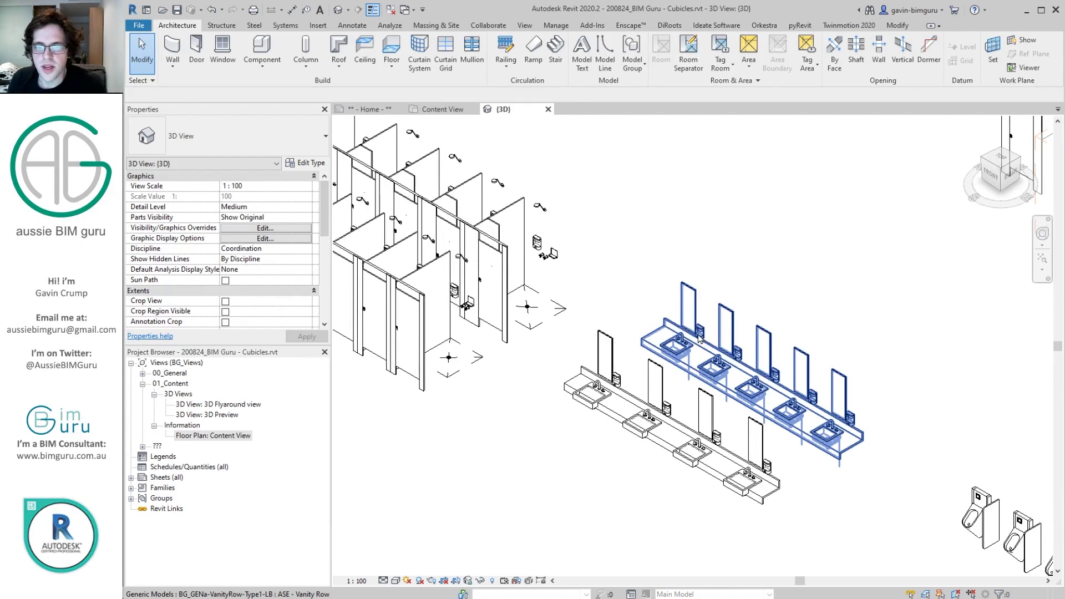
Review the type properties of the soap dispenser nested in the vanity row, including its materials and identity data, and close them
click(699, 335)
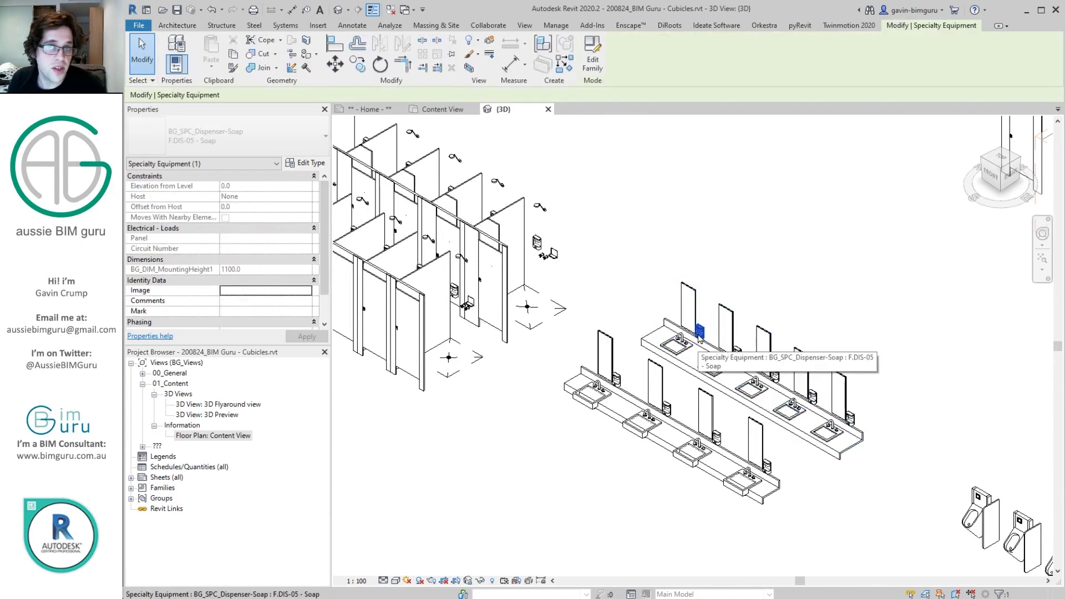
click(304, 162)
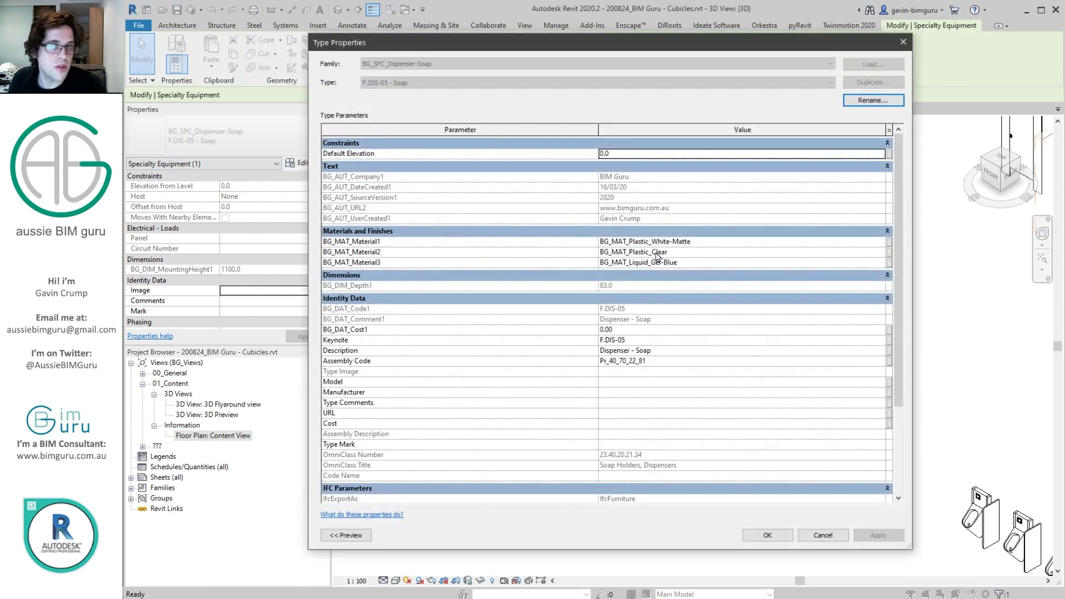
scroll(658, 255, down, 2)
key(Escape)
scroll(783, 350, down, 2)
middle_drag(750, 256, 807, 359)
click(707, 335)
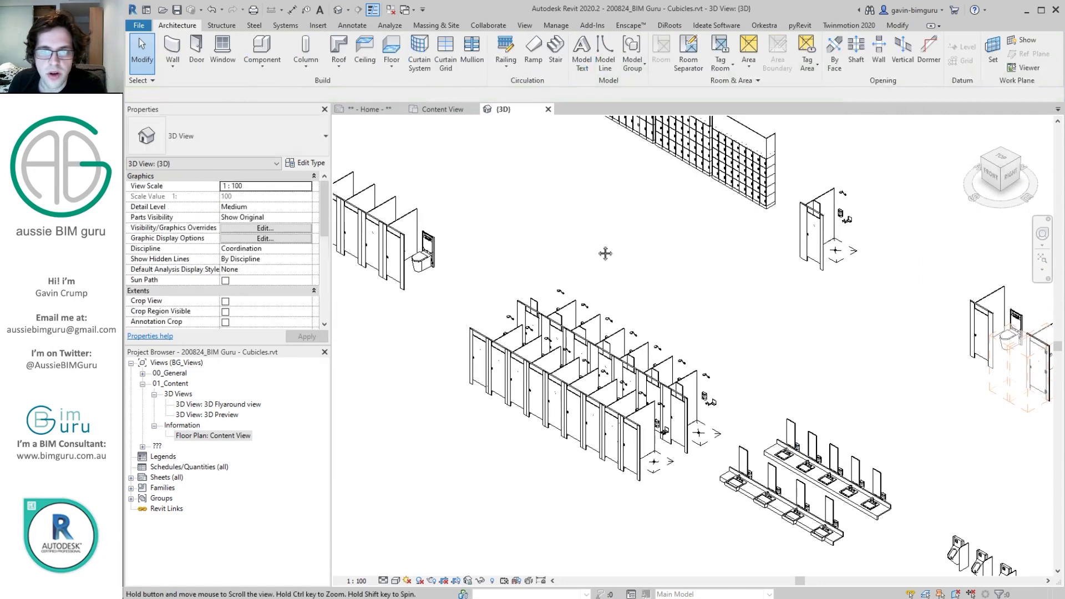
Inspect the instance properties and locker counts of the 1 Per bay and 2 Per bay locker banks in 3D
middle_drag(605, 253, 640, 382)
scroll(544, 157, up, 2)
middle_drag(546, 196, 547, 235)
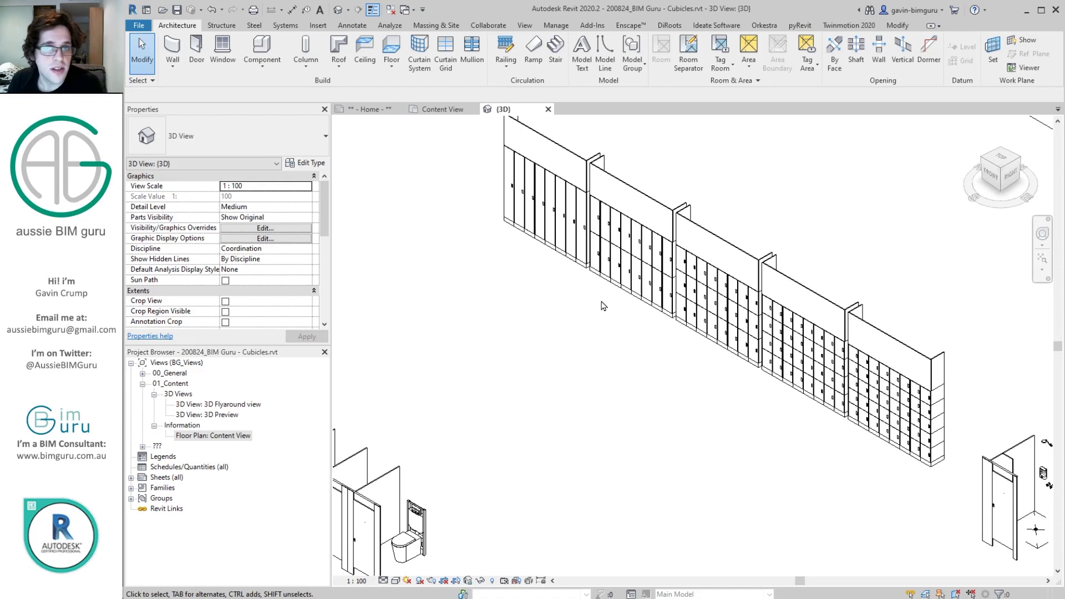
click(558, 228)
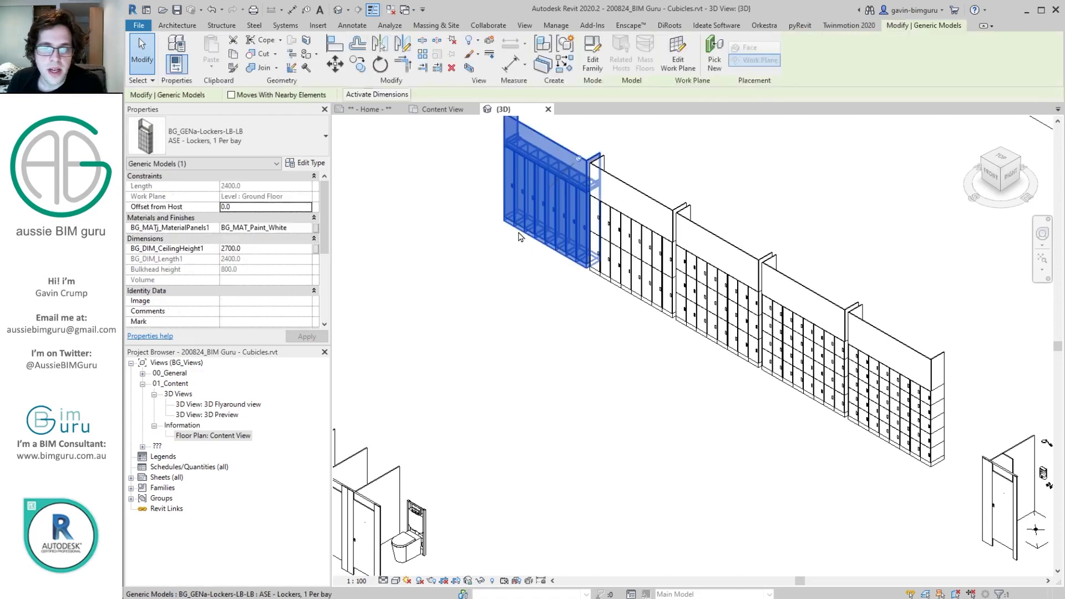
scroll(243, 255, down, 2)
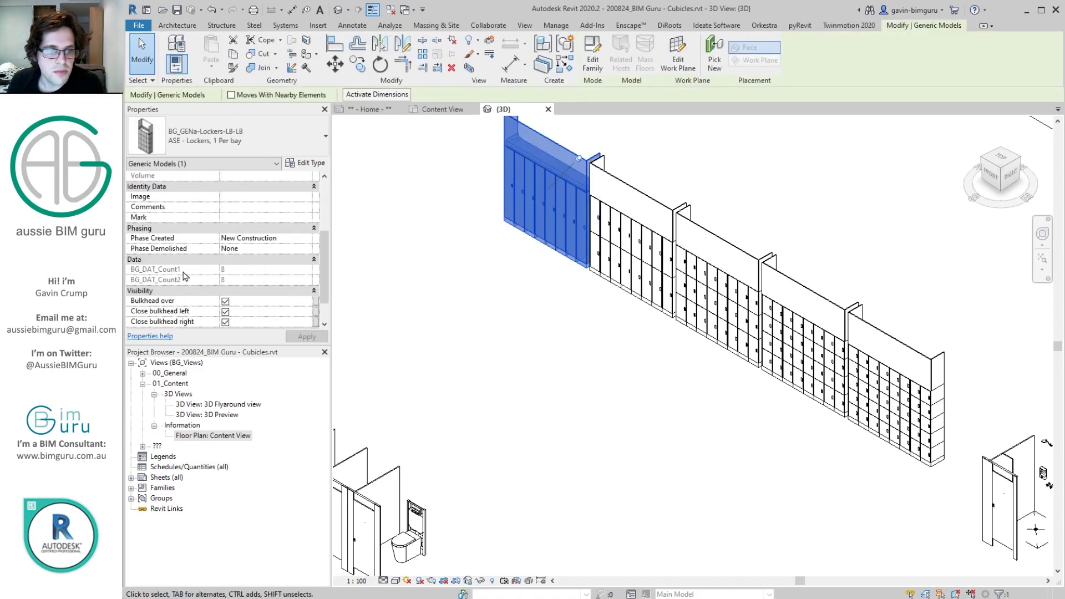
click(621, 280)
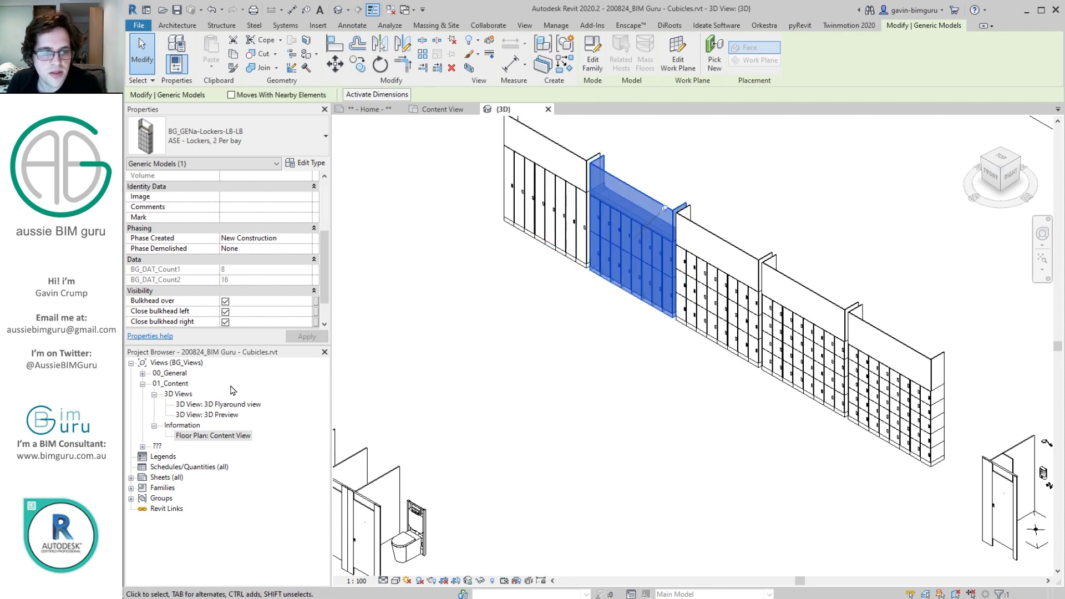
click(276, 388)
Return to the Content View floor plan and shorten the first locker bank to four bays
click(444, 110)
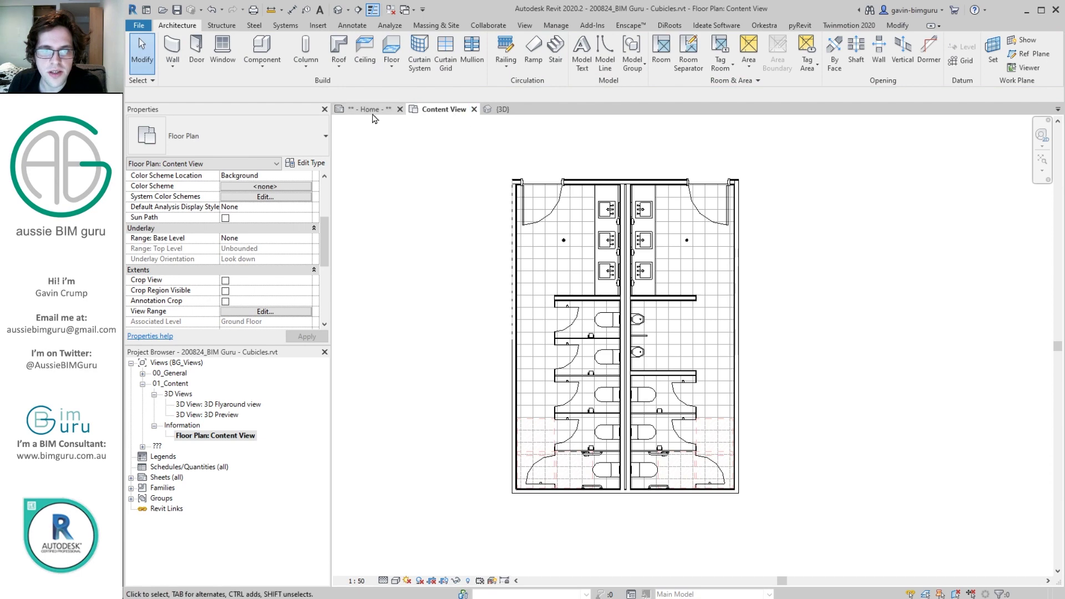
scroll(531, 391, down, 2)
middle_drag(544, 267, 562, 469)
scroll(561, 191, up, 5)
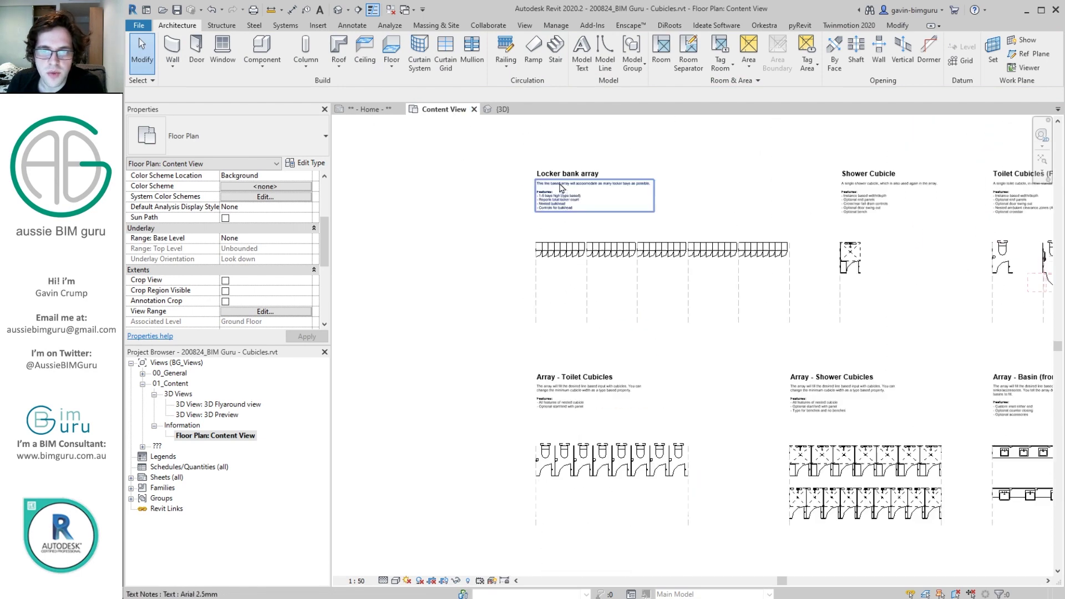
click(561, 253)
scroll(575, 233, up, 3)
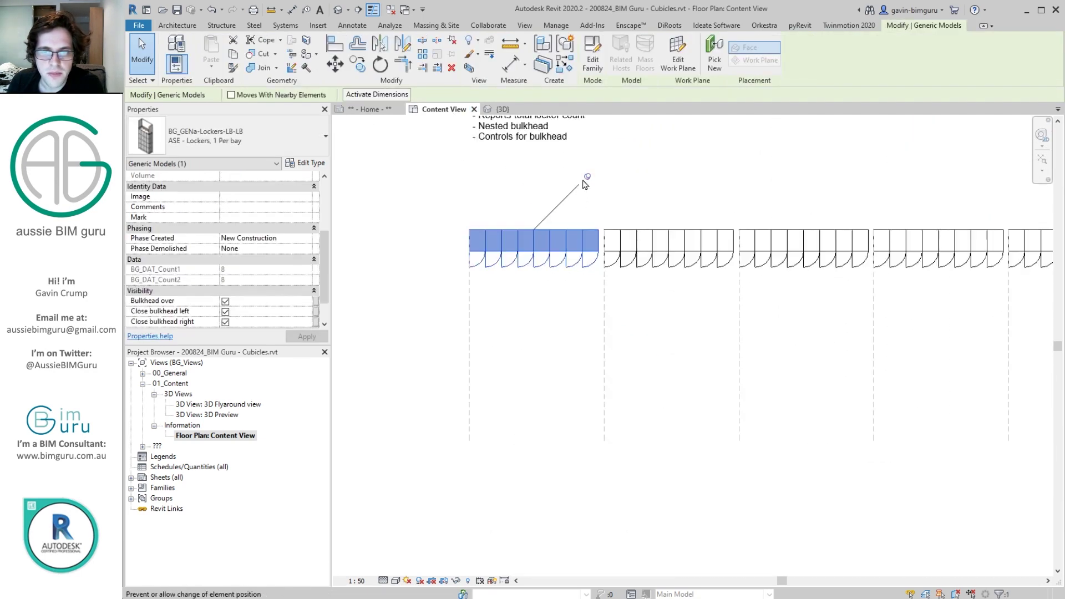
drag(598, 230, 529, 230)
scroll(545, 230, up, 2)
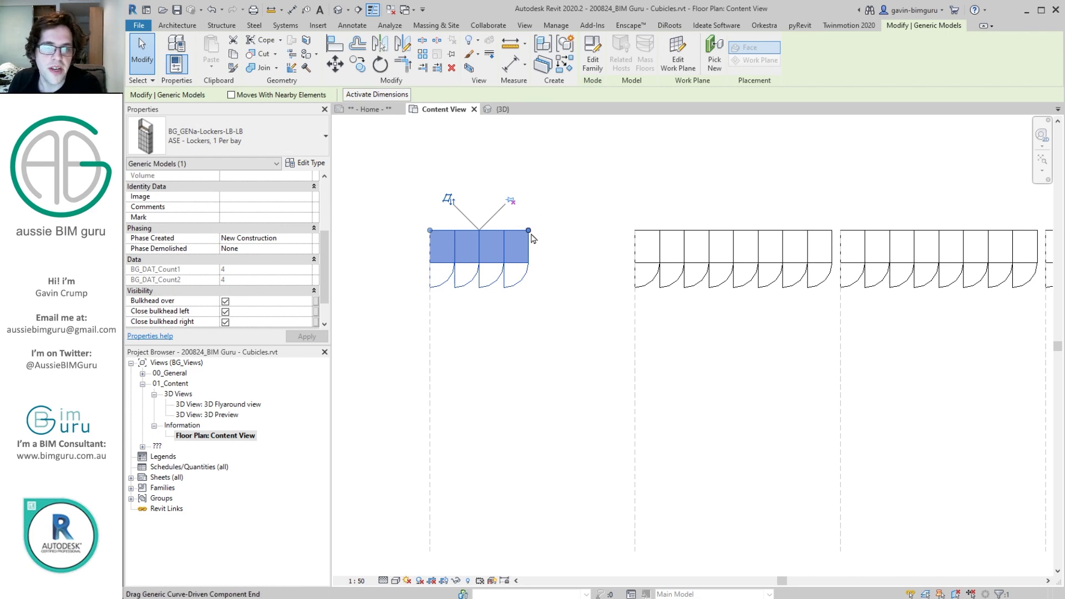
Lengthen the first locker bank to five bays by moving its free end, and deselect it
drag(532, 232, 557, 232)
scroll(548, 229, up, 2)
scroll(562, 232, up, 1)
click(601, 222)
scroll(599, 258, down, 2)
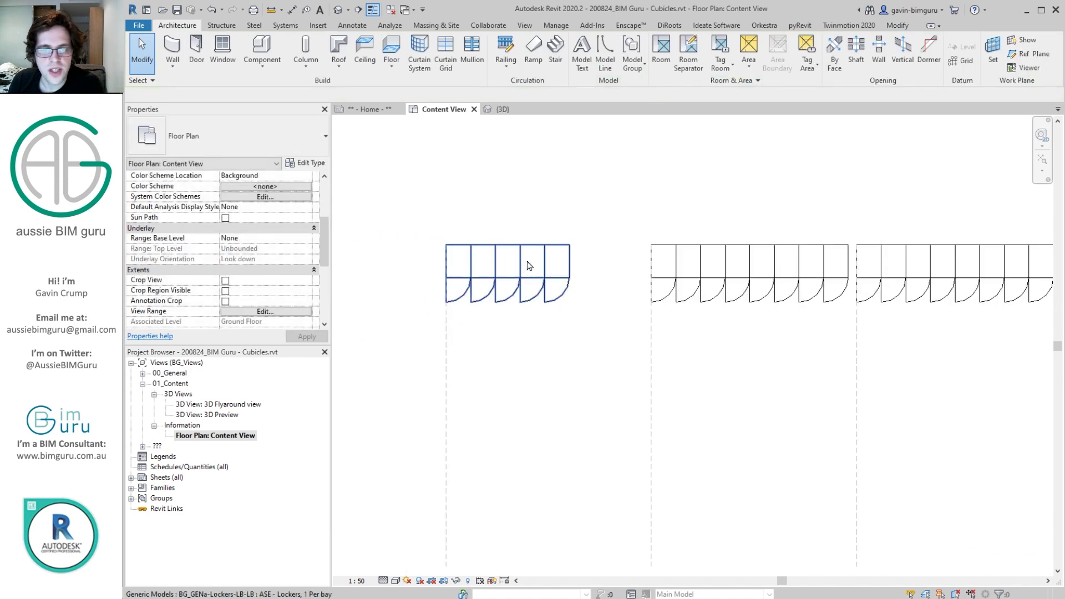
Place a similar 1 Per bay locker bank about 4300 mm long on the work plane above the row, and delete it
click(569, 278)
right_click(567, 273)
click(639, 374)
click(732, 51)
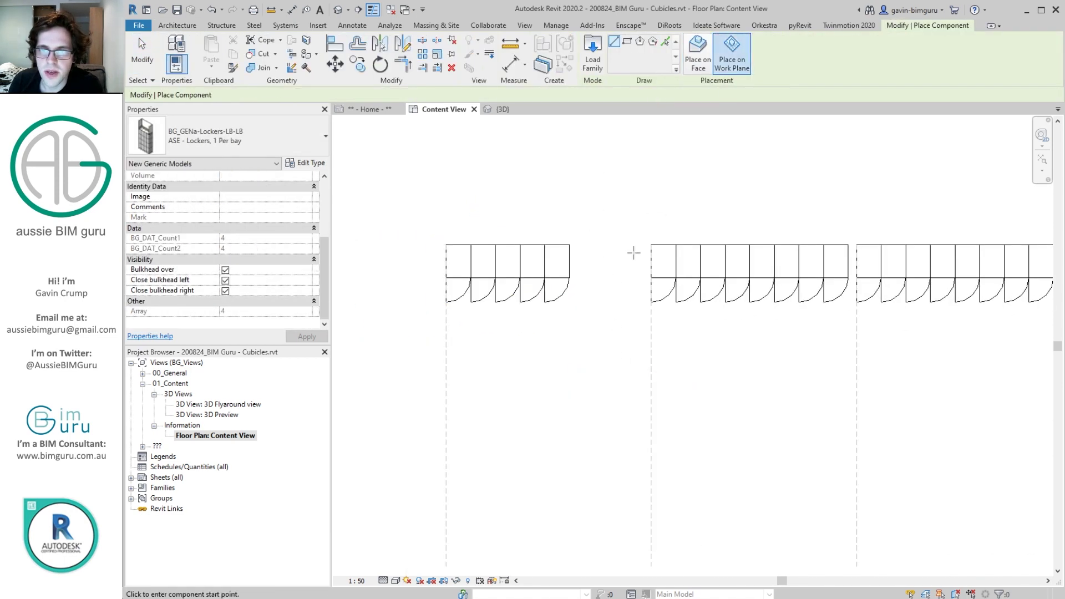
middle_drag(585, 195, 557, 295)
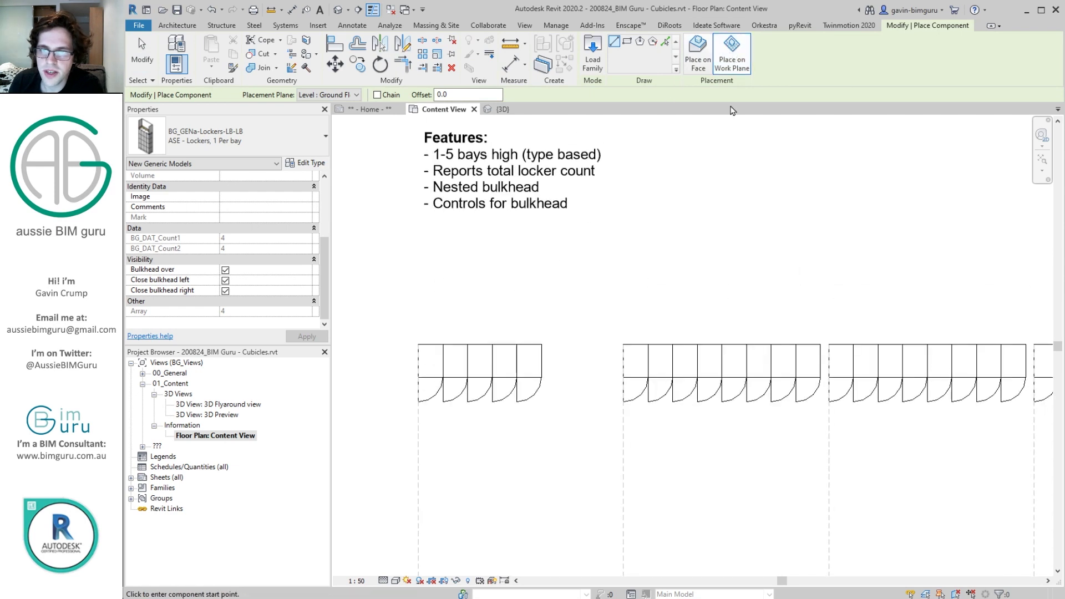
click(617, 265)
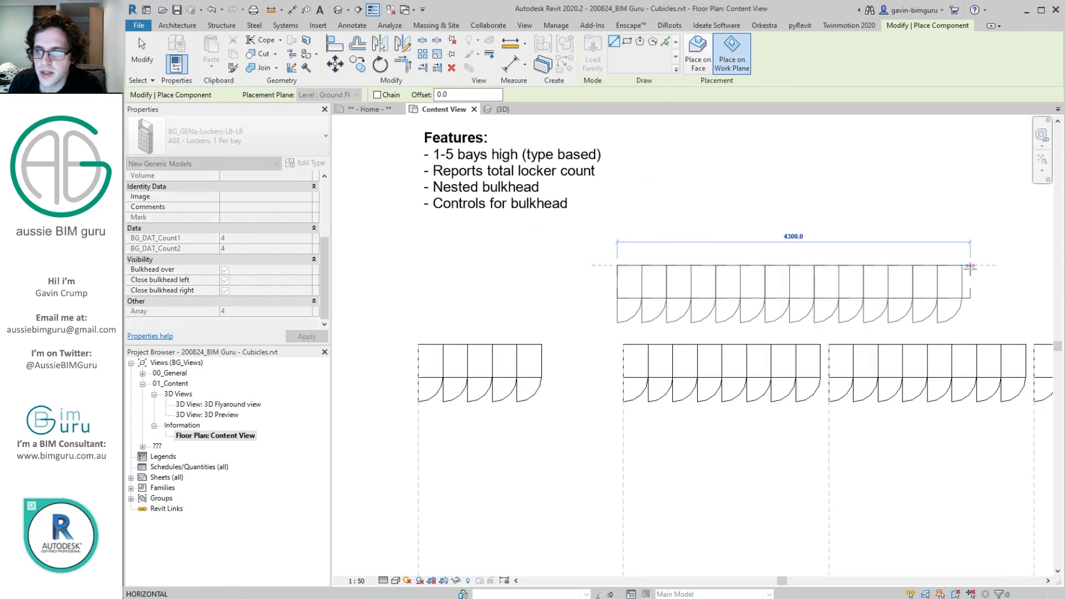
click(970, 267)
key(Escape)
key(Escape)
click(840, 304)
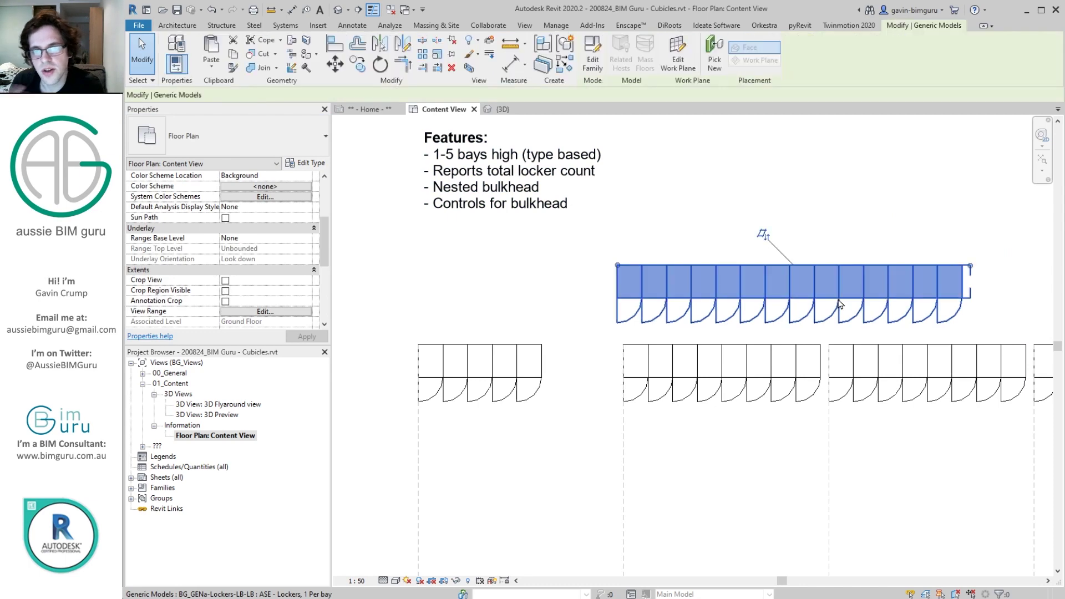
key(Delete)
Select a single nested 3 Doors locker inside the third locker bank to inspect its properties
scroll(527, 333, down, 1)
scroll(866, 333, down, 1)
middle_drag(893, 363, 660, 345)
key(Tab)
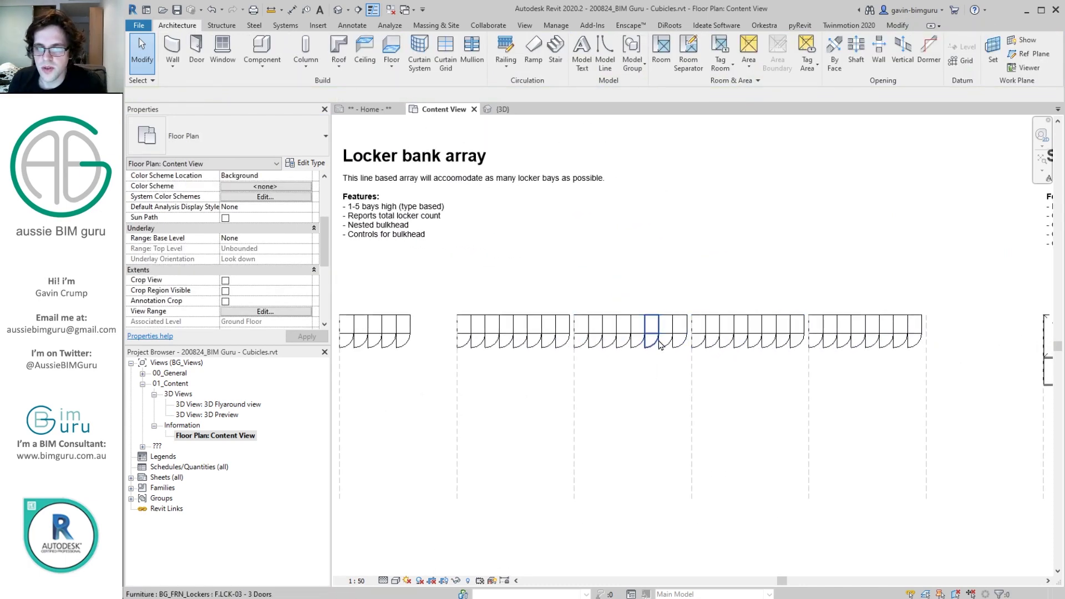
click(659, 344)
Select the shower cubicle, review its visibility parameters, and turn its bench off and back on
middle_drag(823, 293, 575, 288)
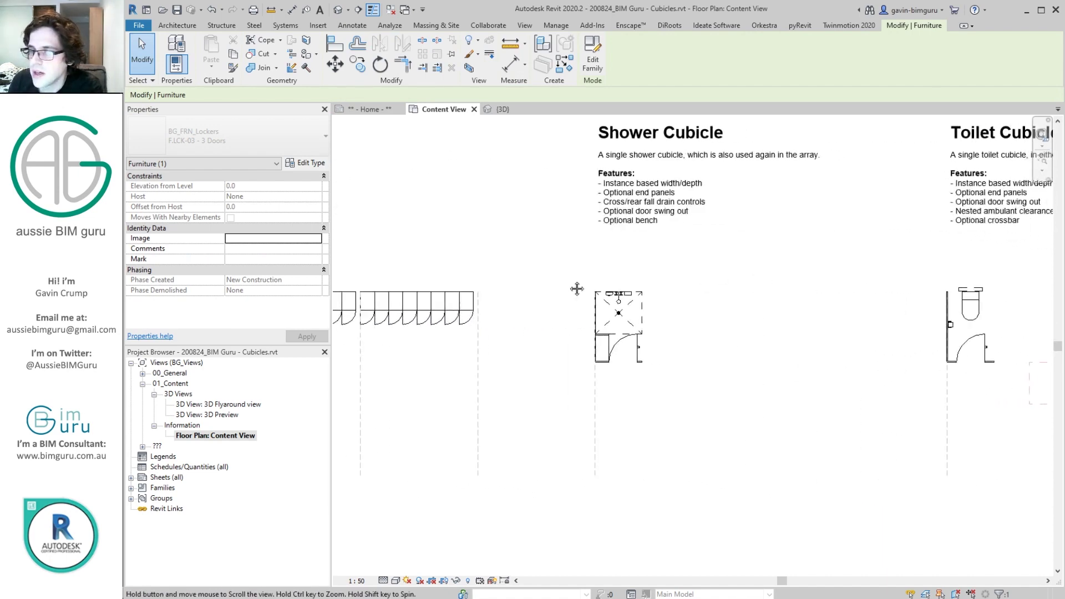
click(623, 335)
scroll(621, 332, up, 1)
scroll(615, 319, up, 1)
scroll(613, 318, up, 1)
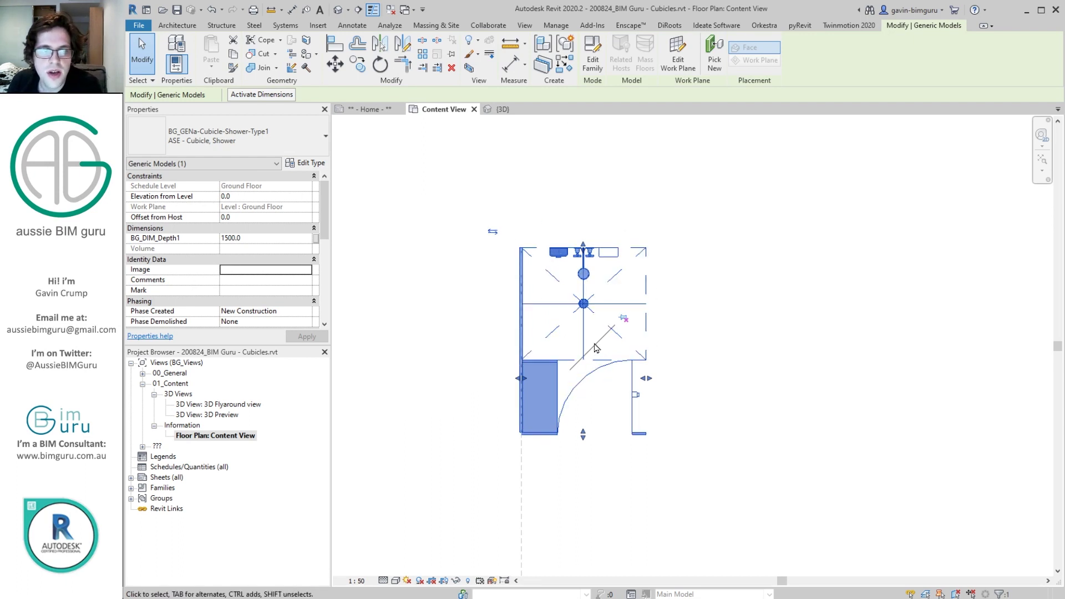
scroll(242, 238, down, 5)
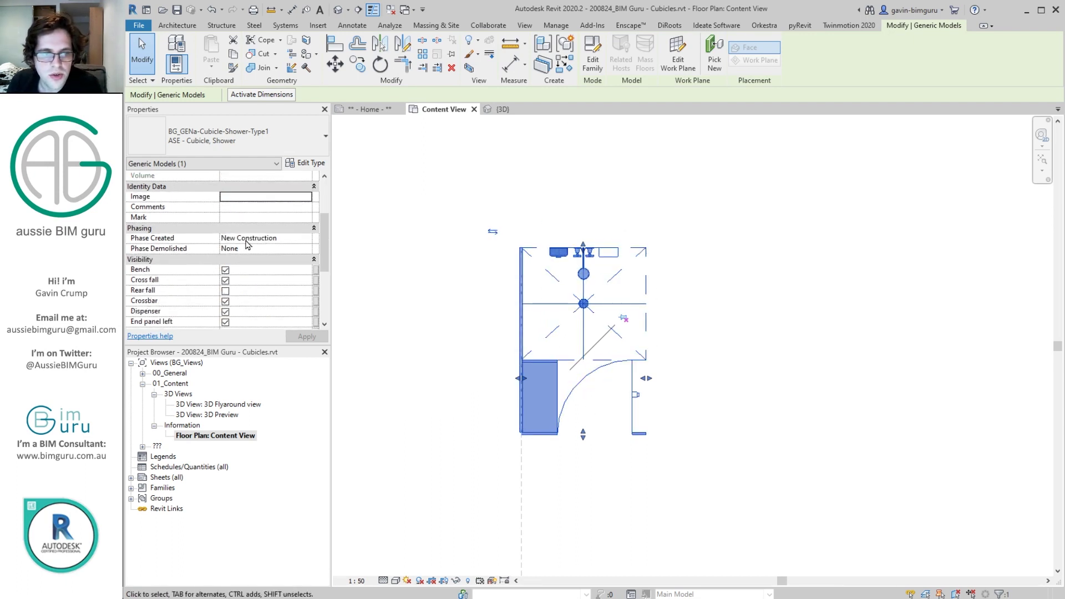
click(226, 197)
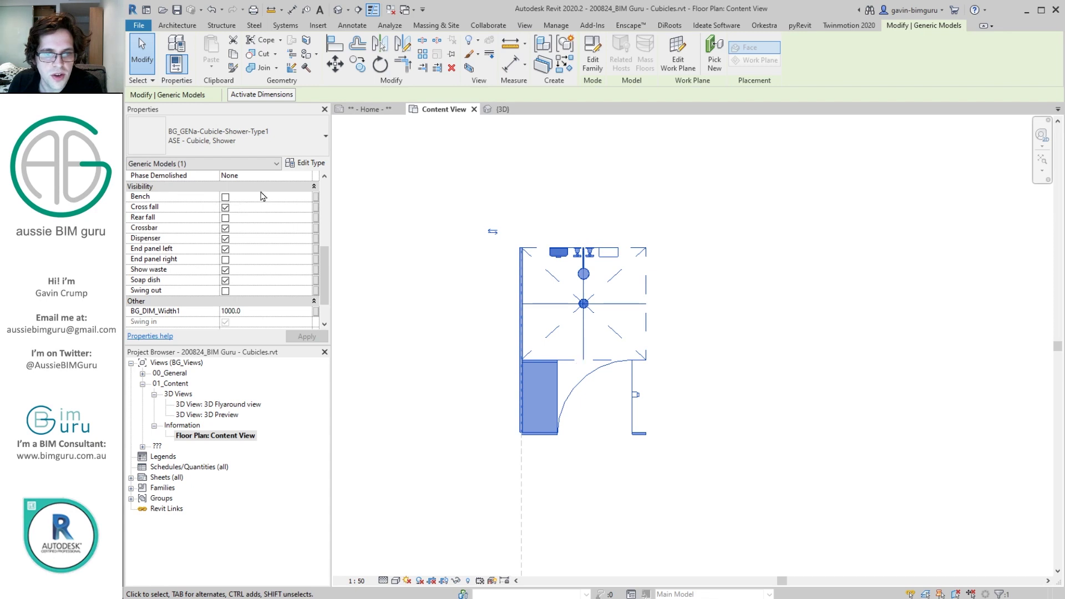
click(226, 197)
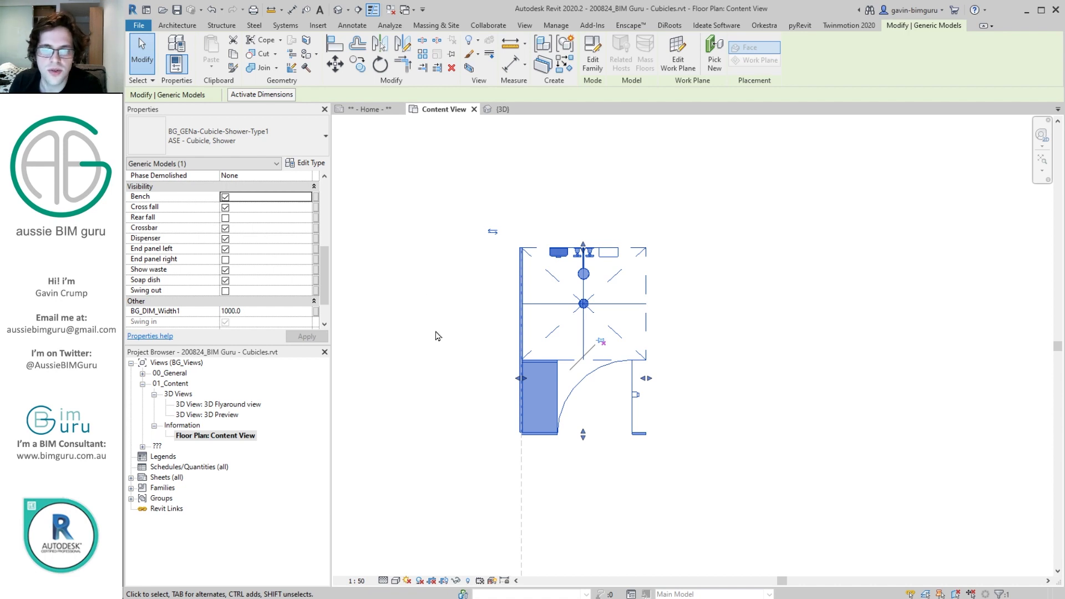
Toggle the shower cubicle's left and right end panels, leaving both switched off
click(225, 250)
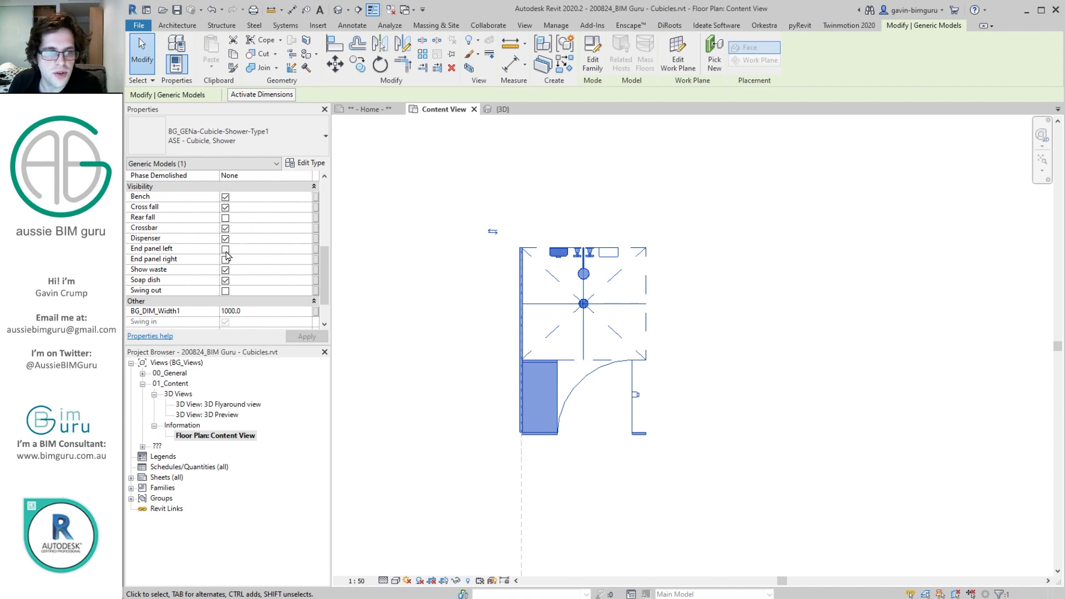
click(226, 249)
click(226, 260)
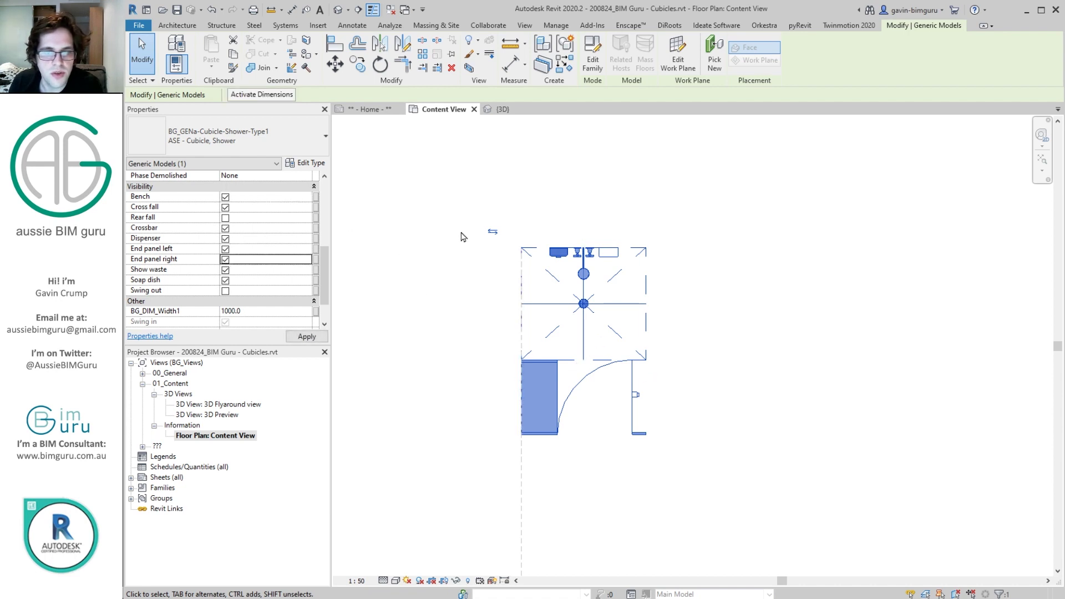
click(227, 260)
click(225, 249)
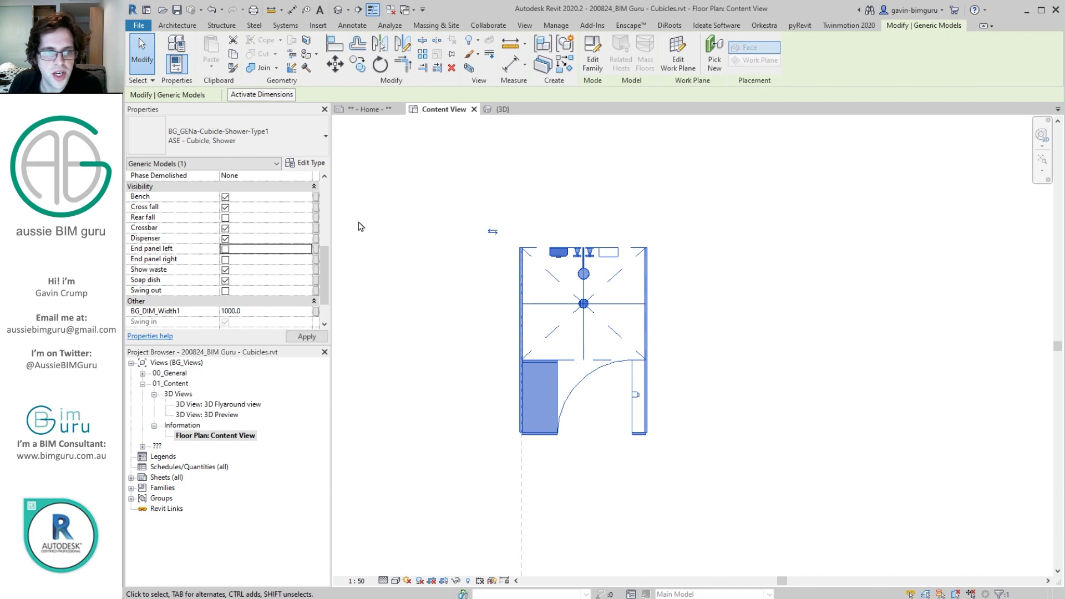
Select the nested clearance zone of the swing-out ambulant toilet cubicle to inspect its properties, and deselect it
scroll(468, 238, down, 2)
middle_drag(808, 326, 478, 363)
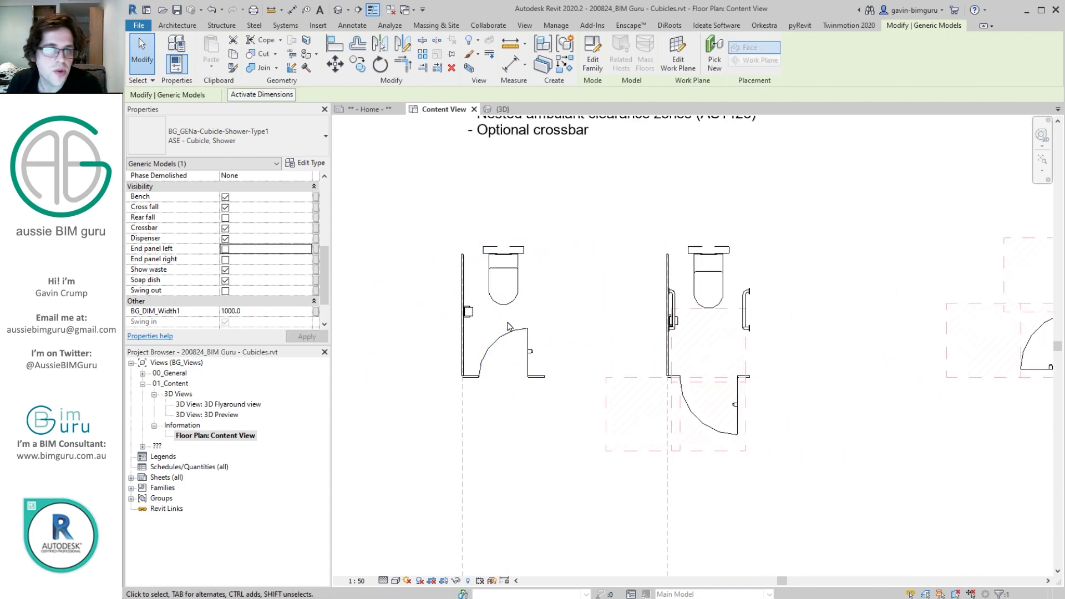
middle_drag(690, 304, 538, 300)
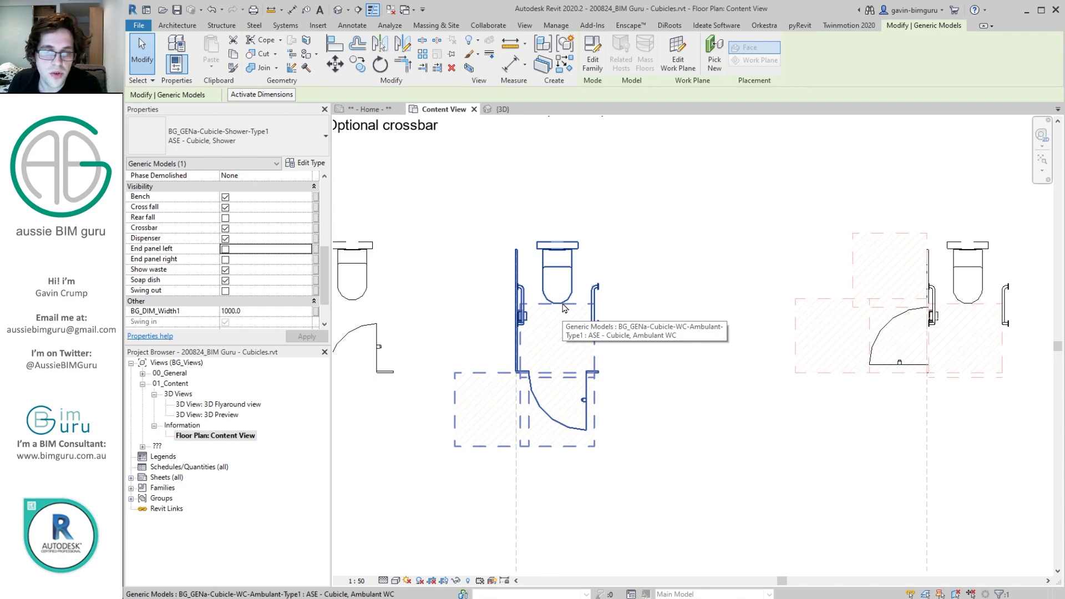
click(682, 309)
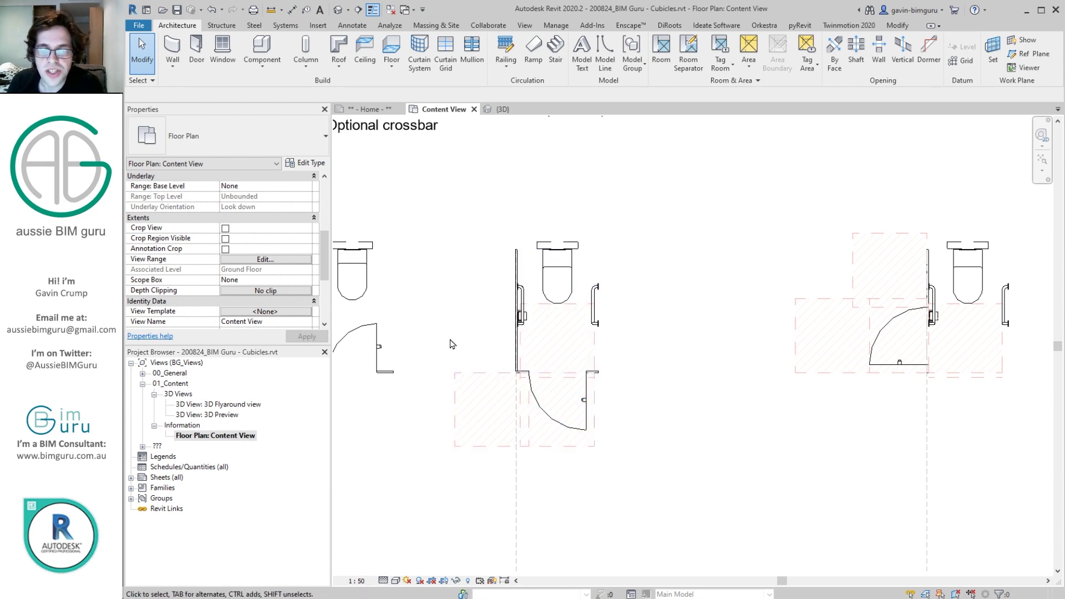
click(493, 375)
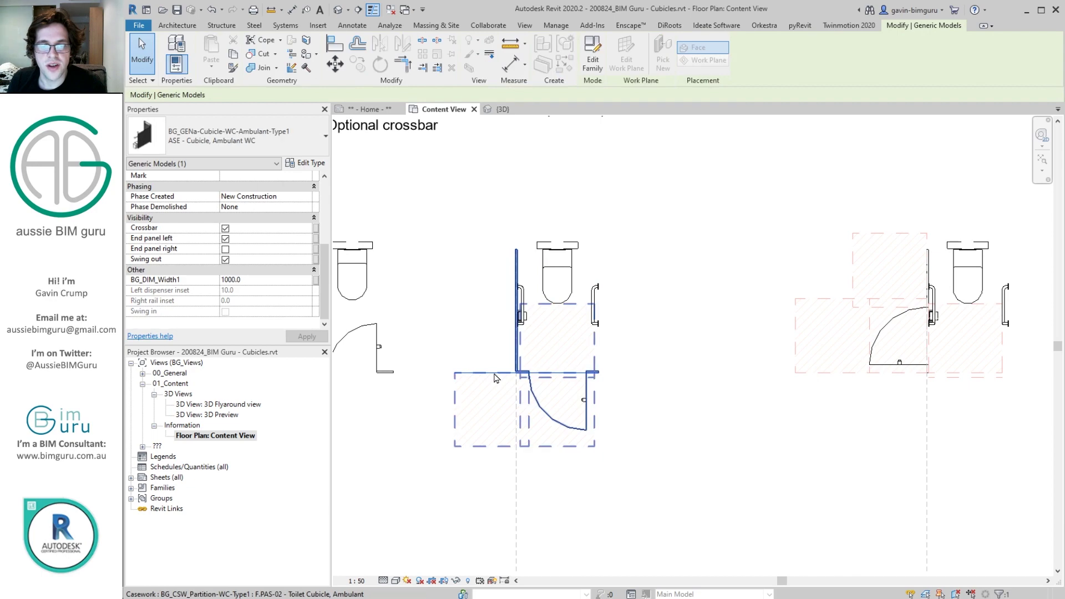
click(469, 422)
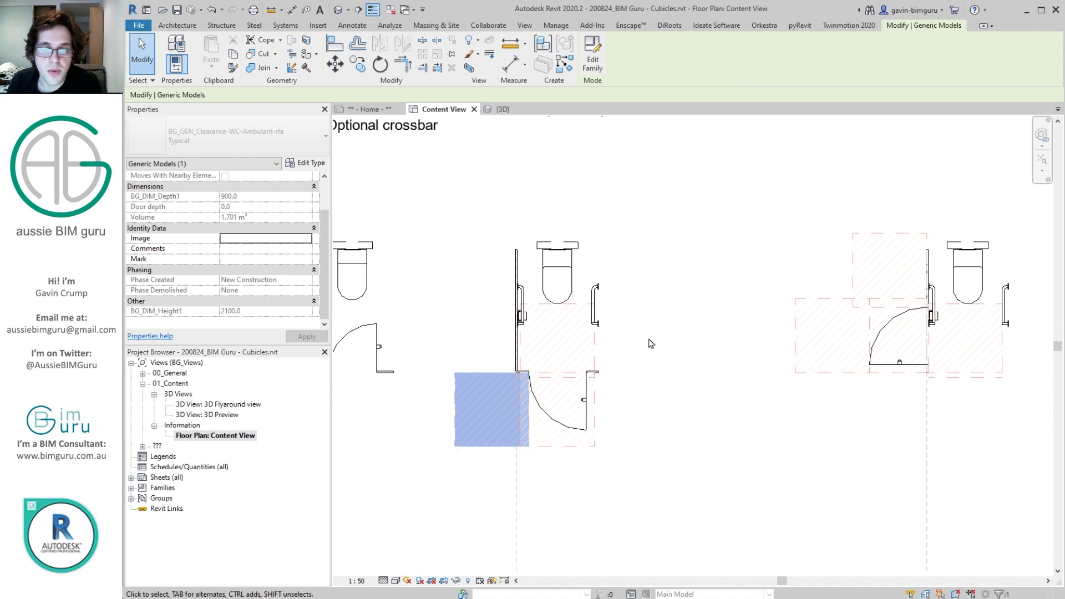
click(678, 341)
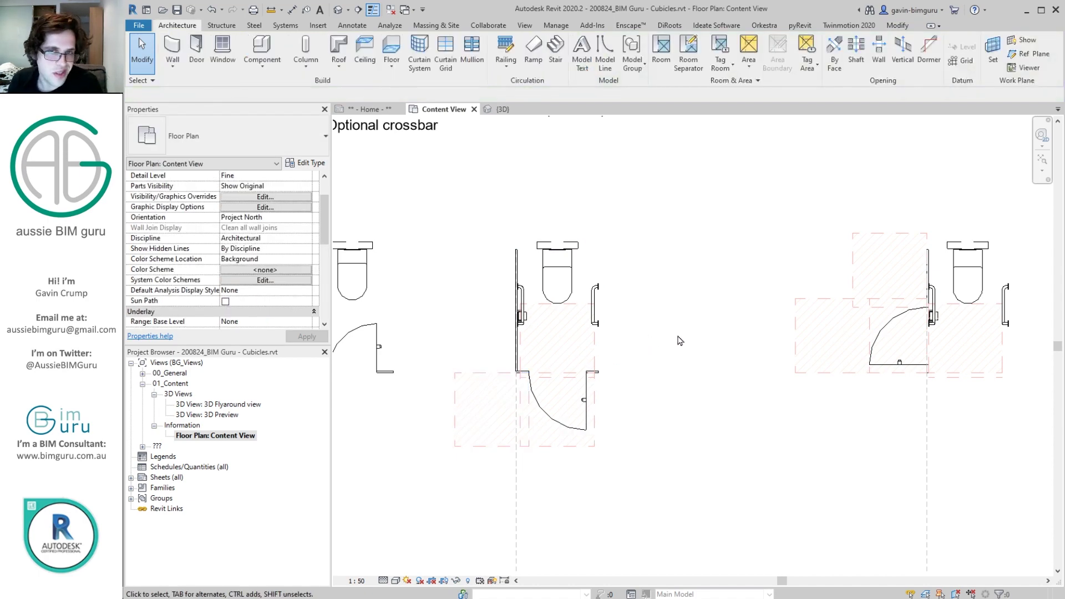
Stretch the side-entry ambulant toilet cubicle to a depth of about 2048 mm, and deselect it
middle_drag(624, 338, 507, 338)
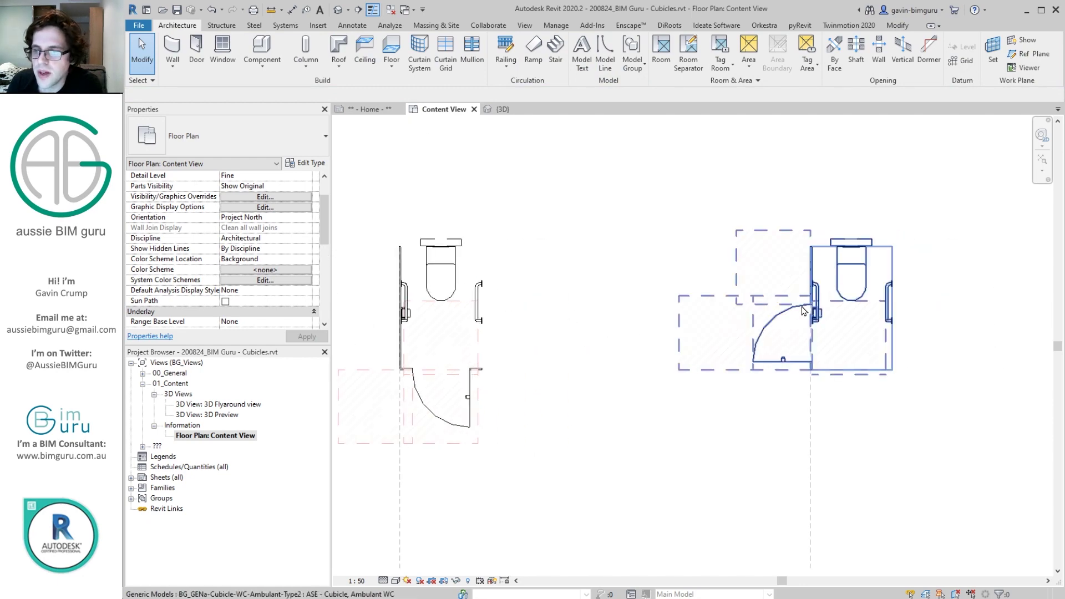
click(832, 290)
click(828, 272)
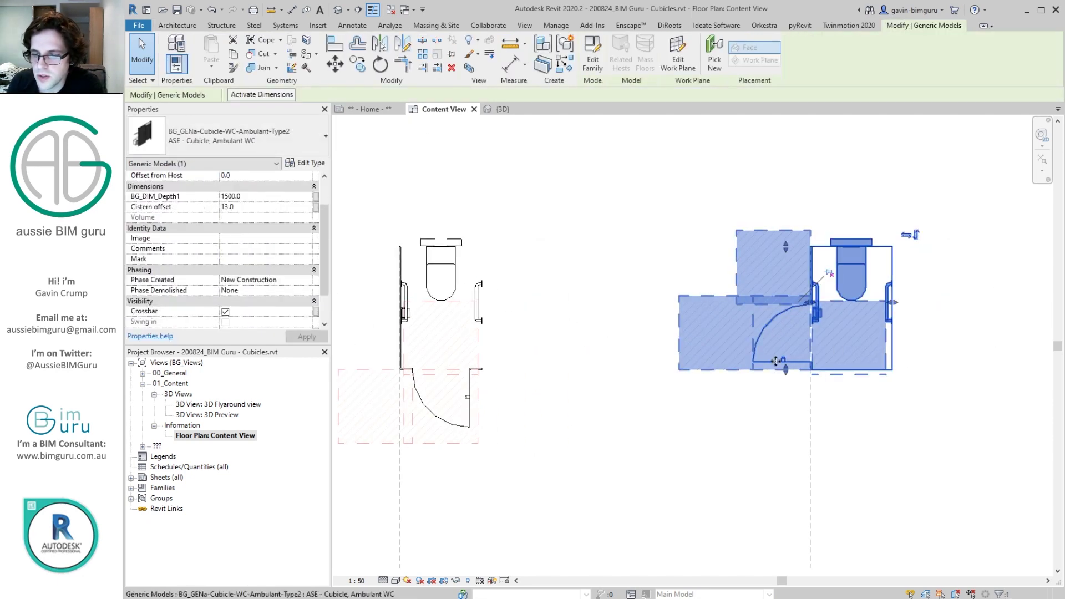
drag(783, 370, 784, 416)
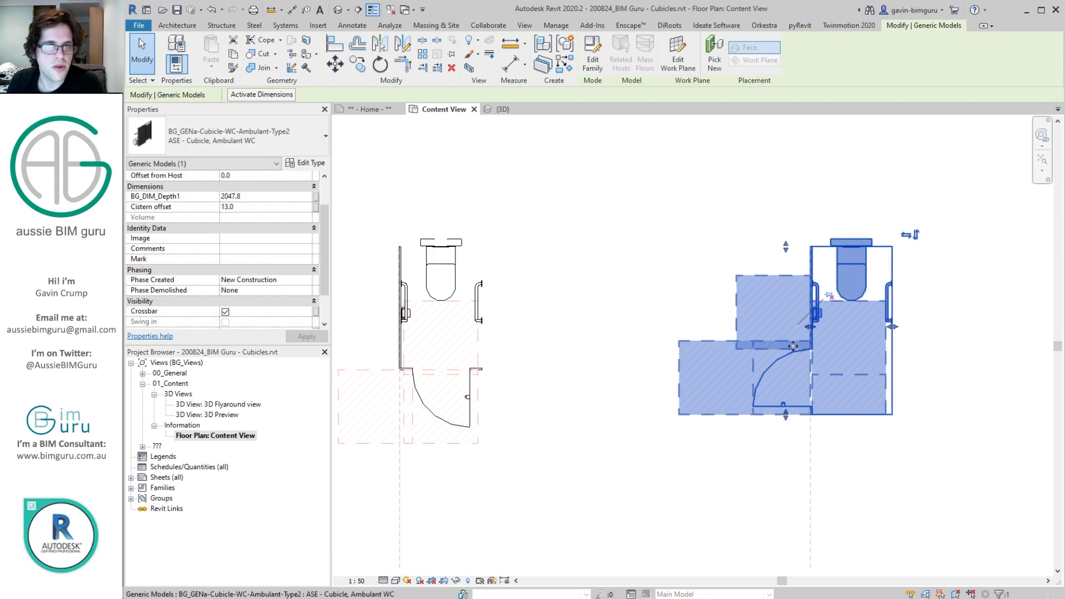
click(698, 309)
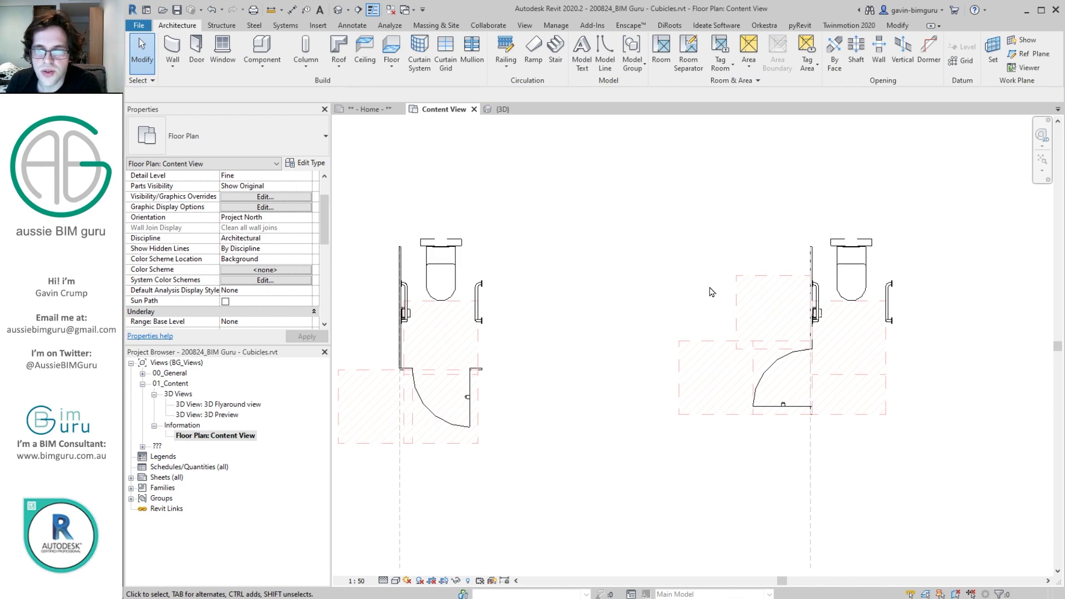
Select the stretched ambulant cubicle again and review its crossbar, swing and width parameters
click(740, 292)
scroll(266, 266, down, 2)
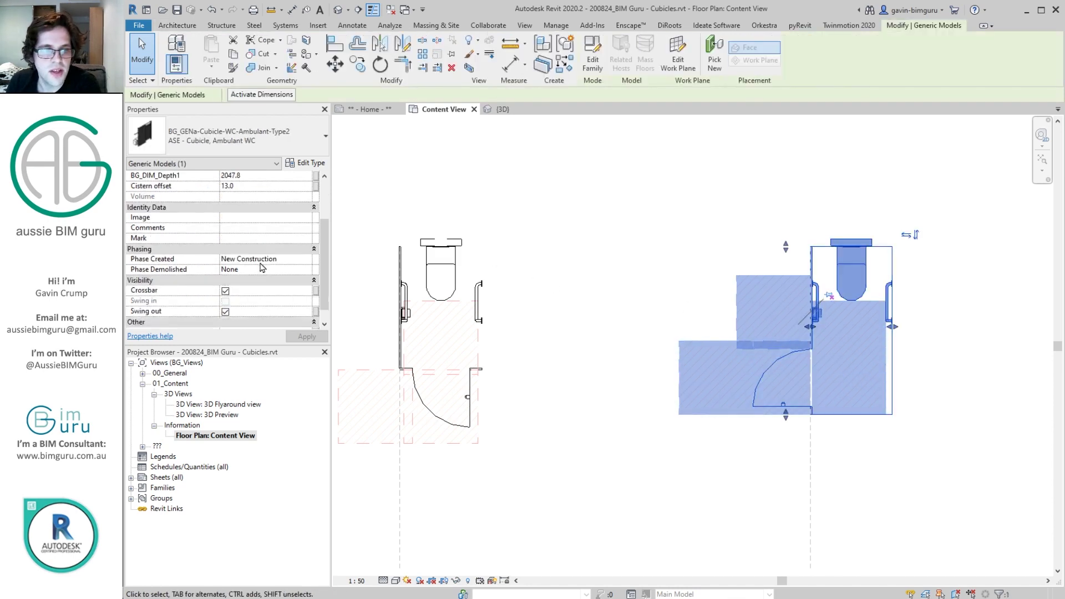
scroll(263, 267, down, 1)
Examine the ambulant toilet cubicles and their clearance volumes in the 3D view, and close that view
click(503, 110)
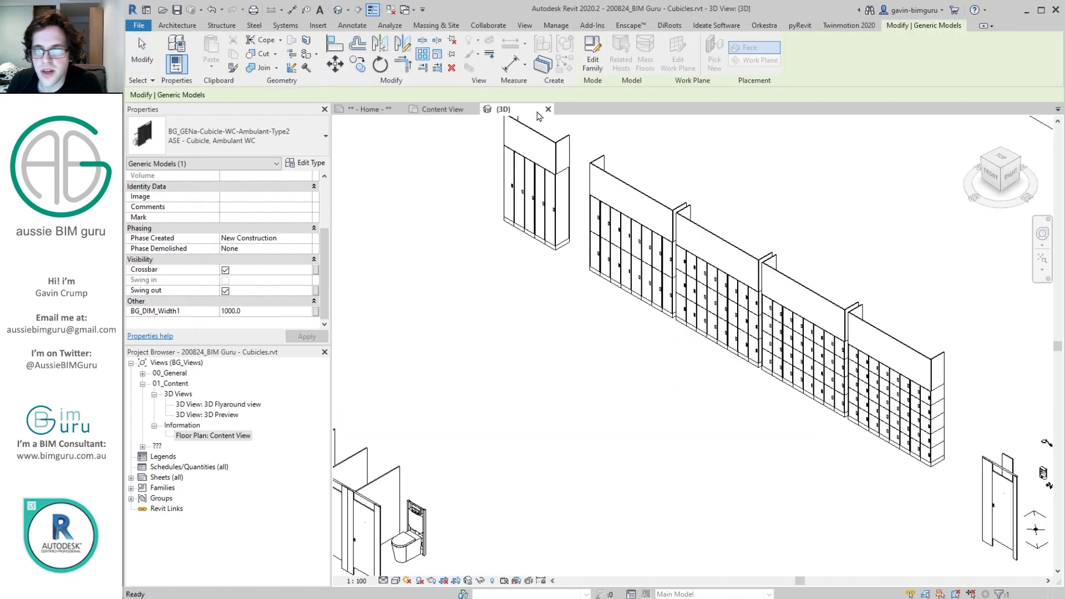
middle_drag(920, 371, 603, 172)
middle_drag(773, 330, 572, 247)
middle_drag(777, 333, 555, 239)
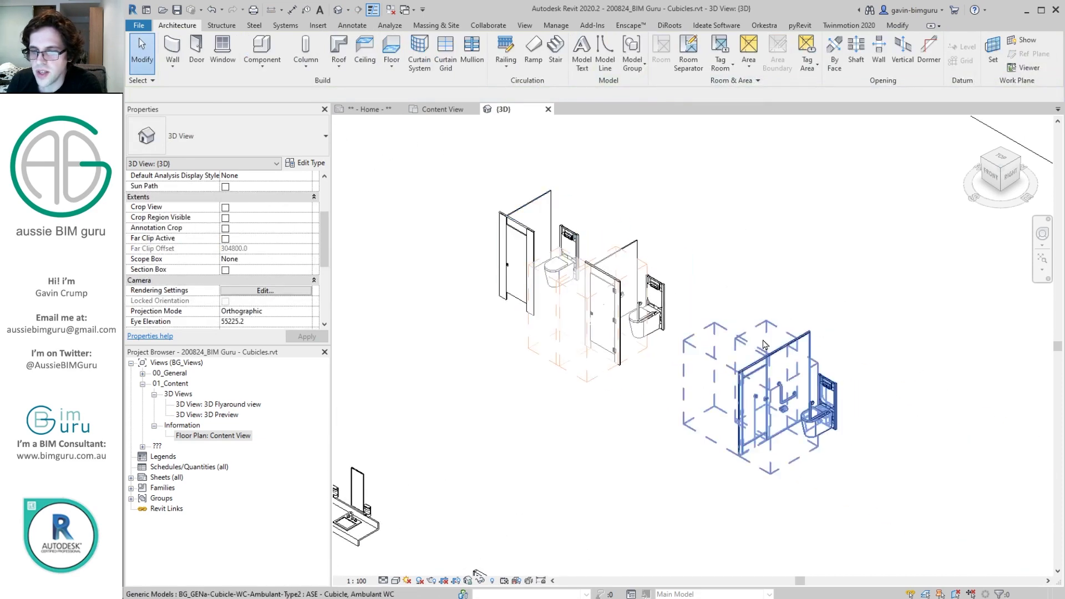
click(764, 345)
shift+middle_drag(764, 344, 789, 351)
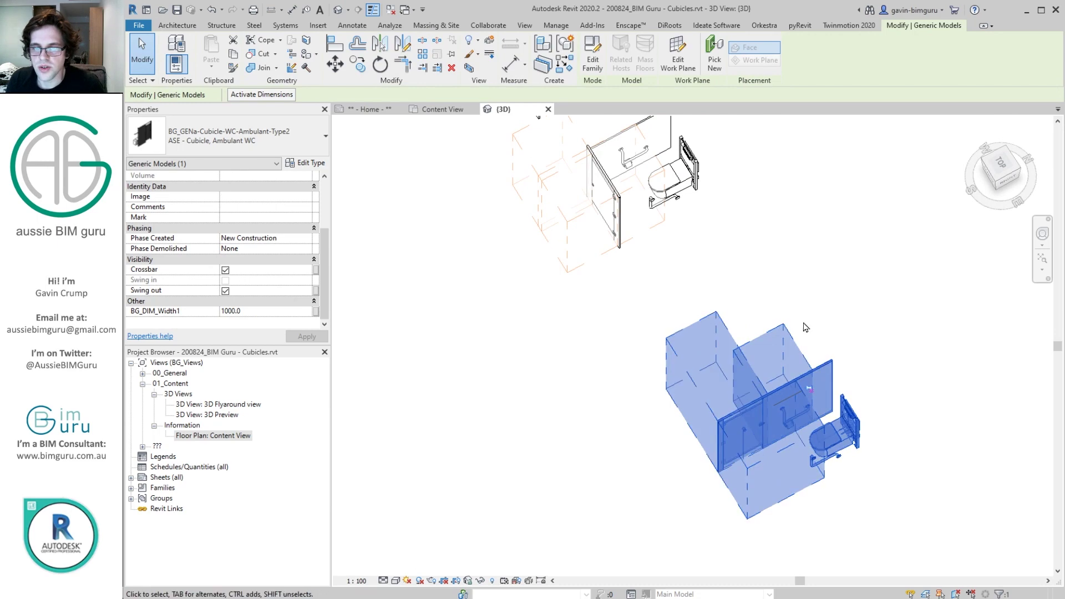
click(824, 321)
scroll(829, 316, down, 1)
middle_drag(796, 283, 829, 381)
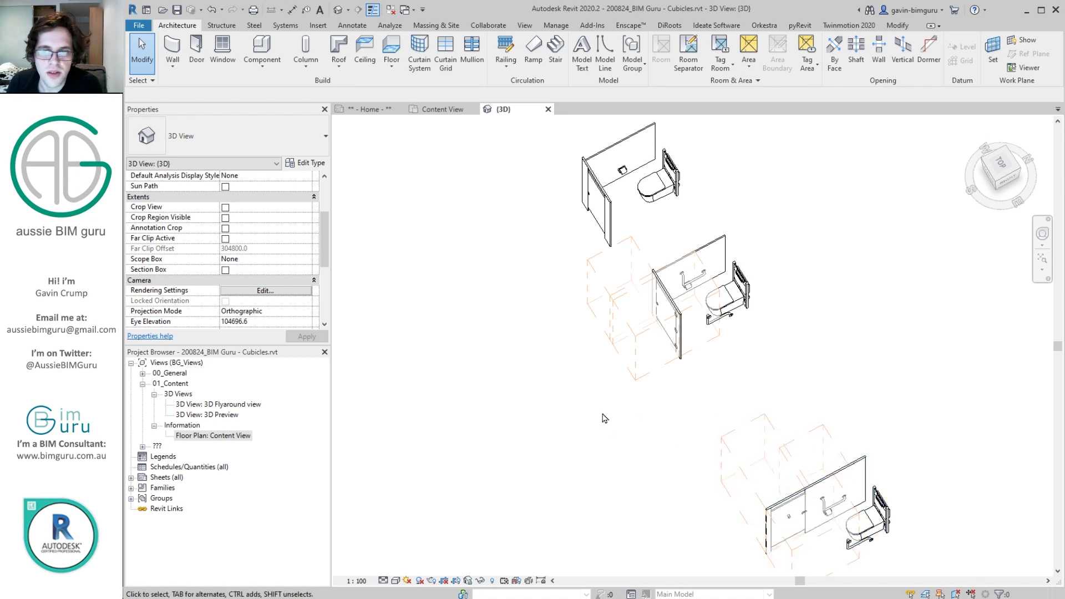
click(548, 110)
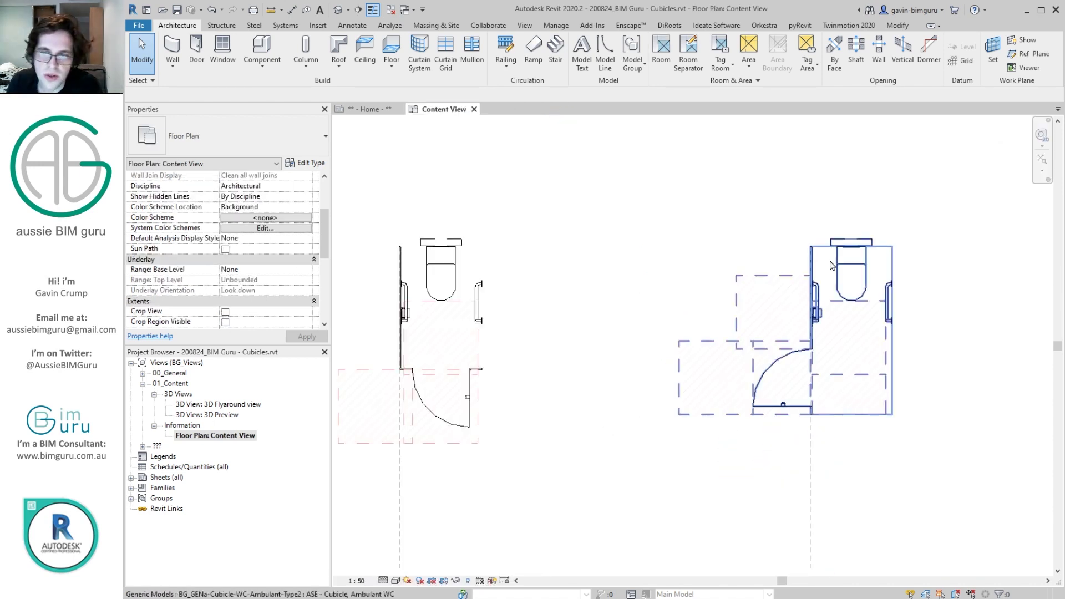
Place a similar WC cubicle row about 5300 mm long on the work plane below the existing toilet cubicle row
scroll(832, 266, up, 3)
scroll(832, 266, down, 4)
middle_drag(549, 405, 795, 363)
middle_drag(621, 390, 787, 349)
mouse_move(596, 455)
middle_down()
mouse_move(792, 311)
mouse_move(799, 245)
middle_up()
scroll(660, 303, up, 3)
click(659, 306)
right_click(660, 305)
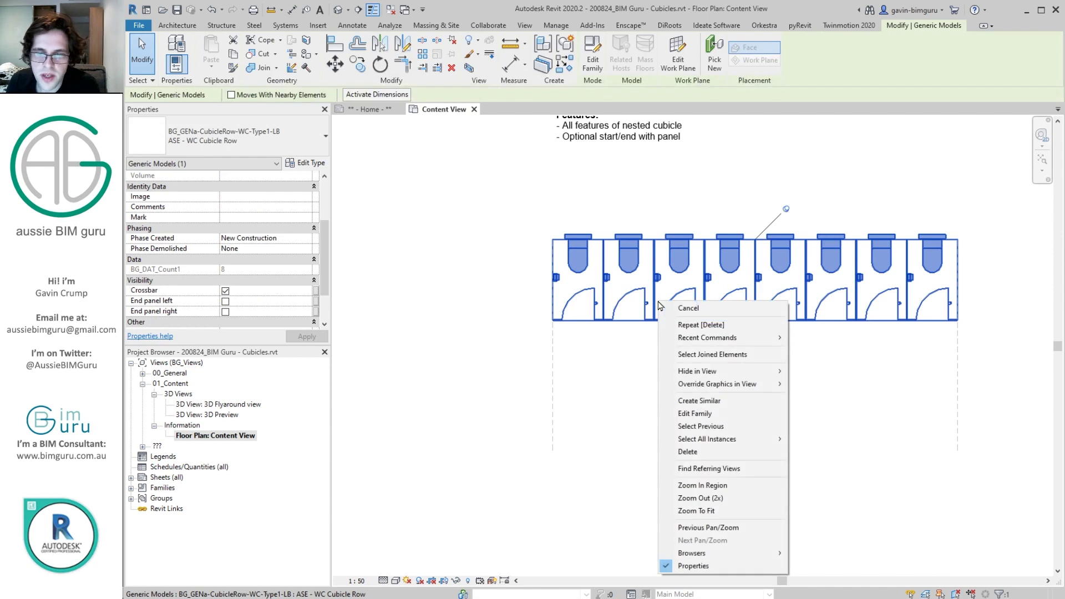
click(727, 401)
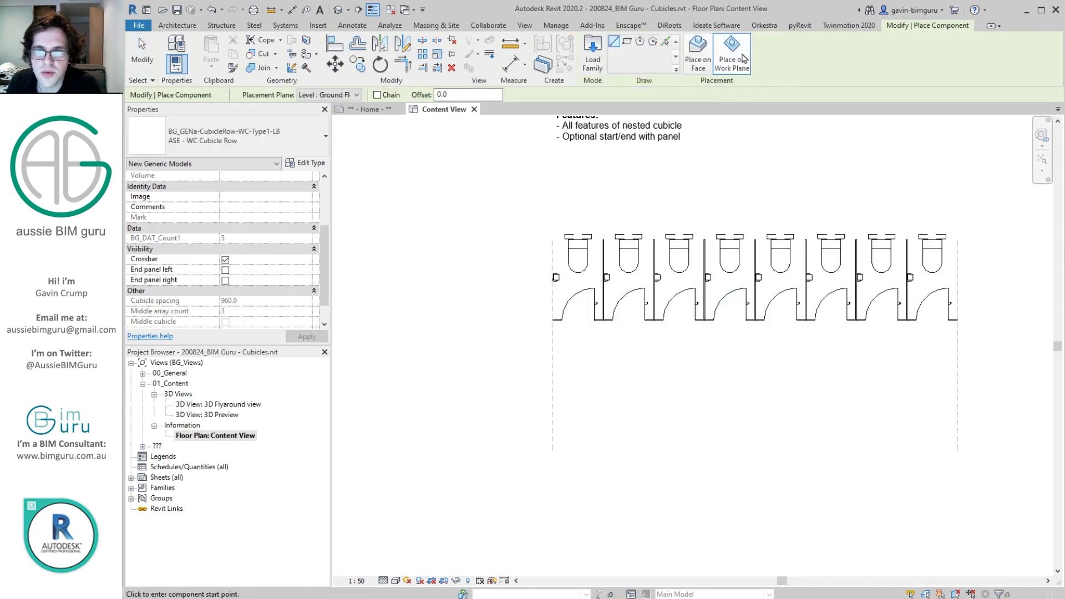
click(610, 425)
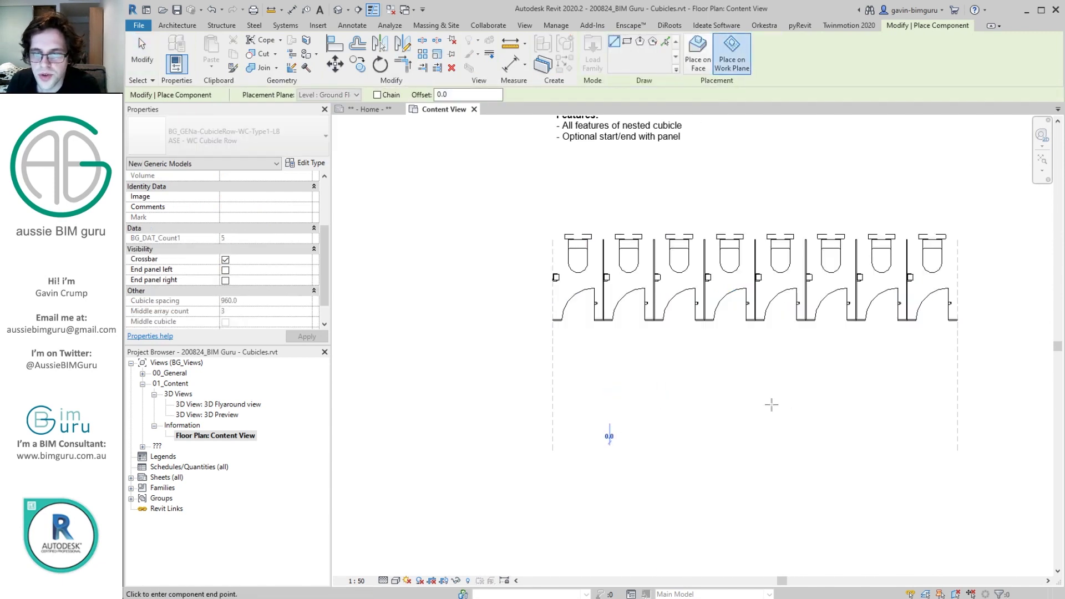
click(895, 430)
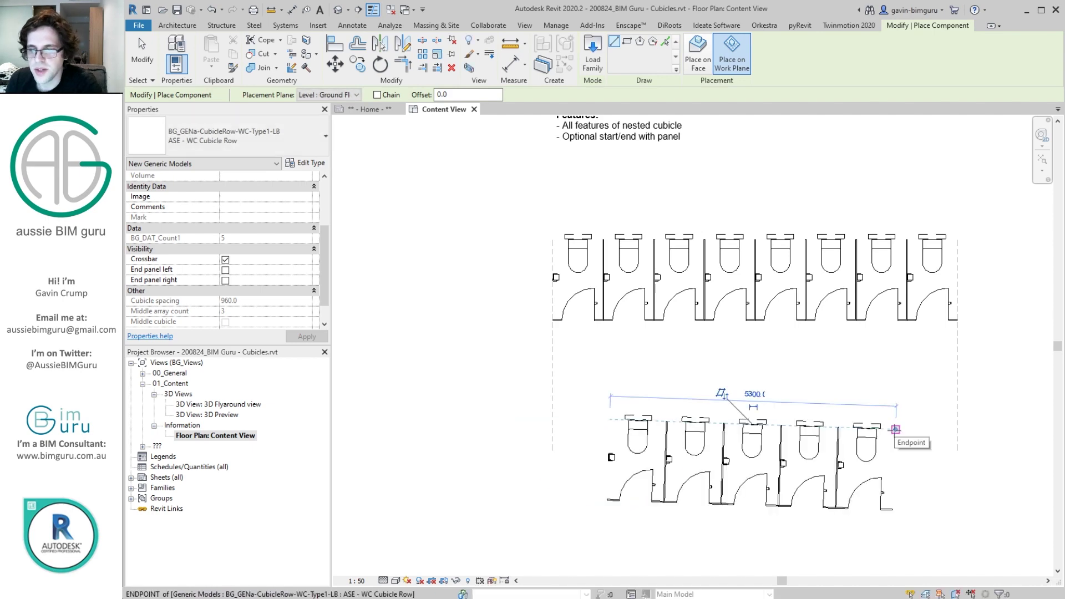
key(Escape)
Straighten the new cubicle row to horizontal by moving its free end, and turn on its left end panel
click(895, 430)
scroll(896, 424, up, 2)
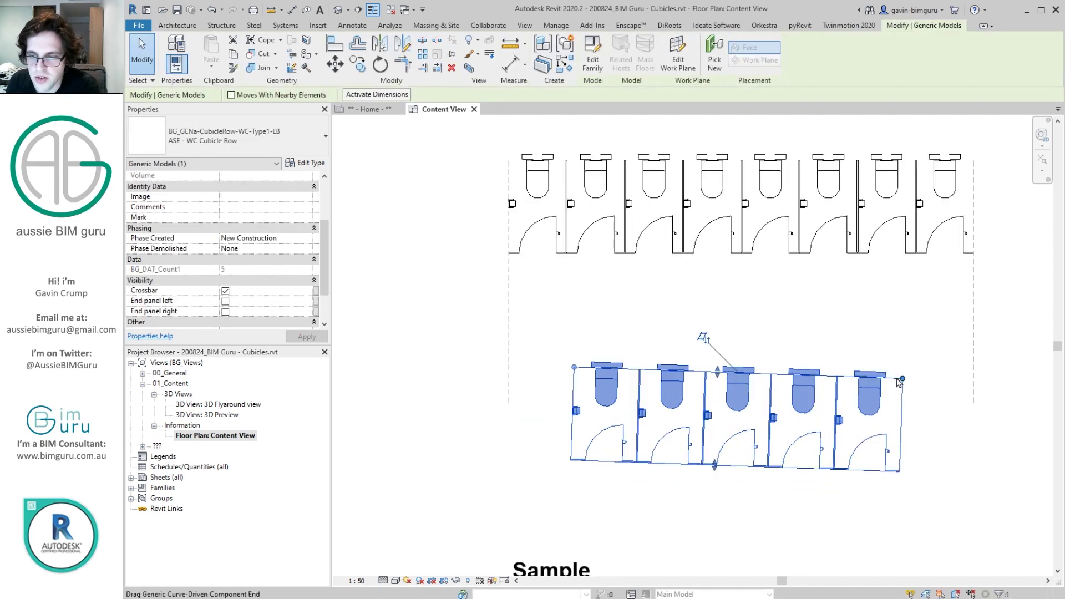
drag(904, 377, 903, 366)
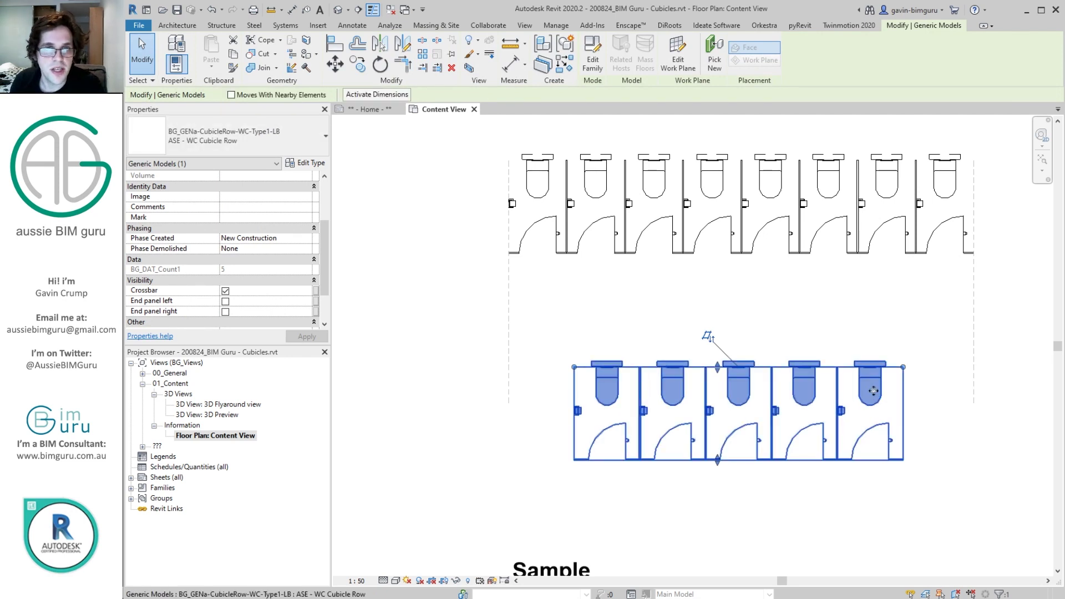
scroll(216, 275, down, 2)
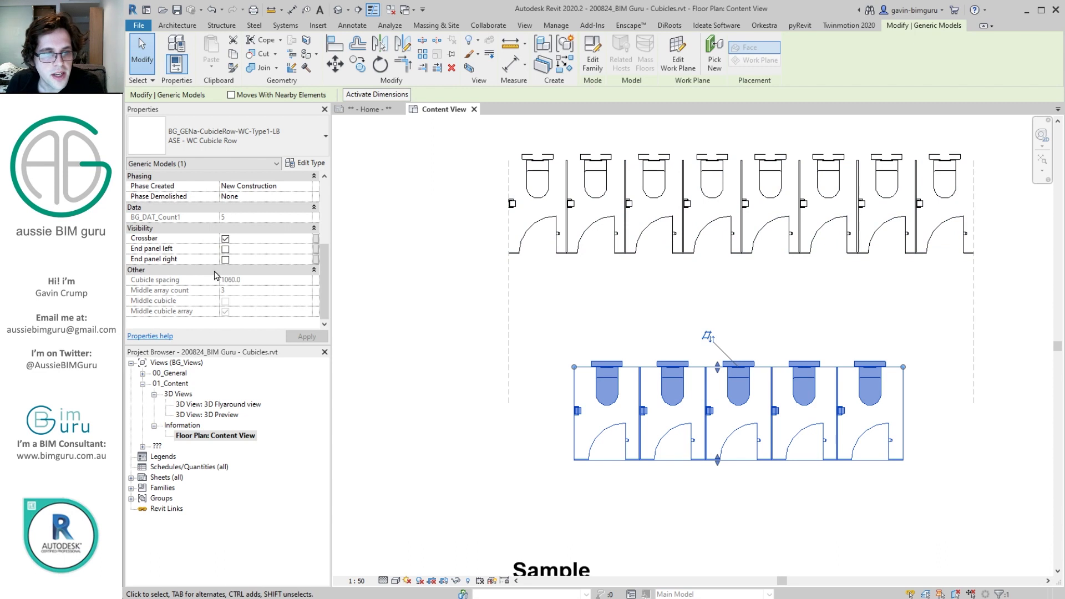
click(226, 248)
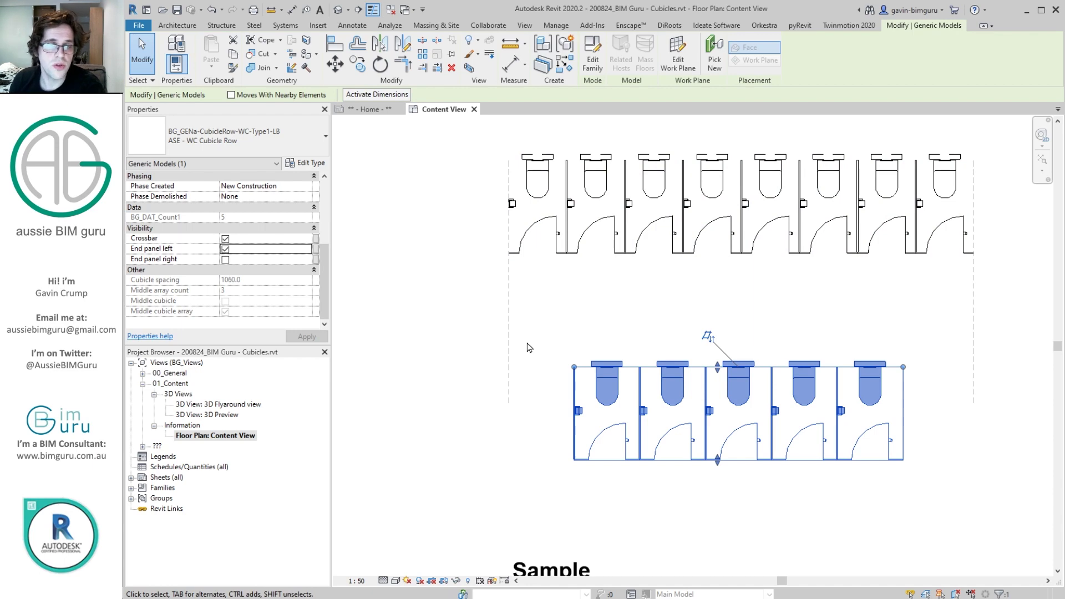
Set the minimum cubicle width to 750 mm in the WC cubicle row's type properties
click(303, 163)
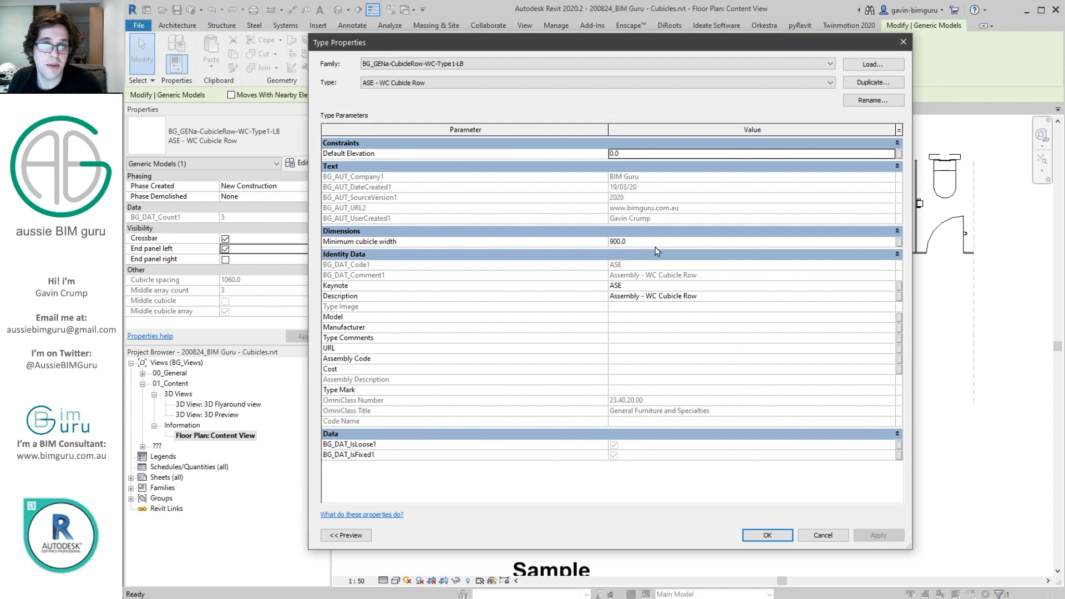
click(655, 246)
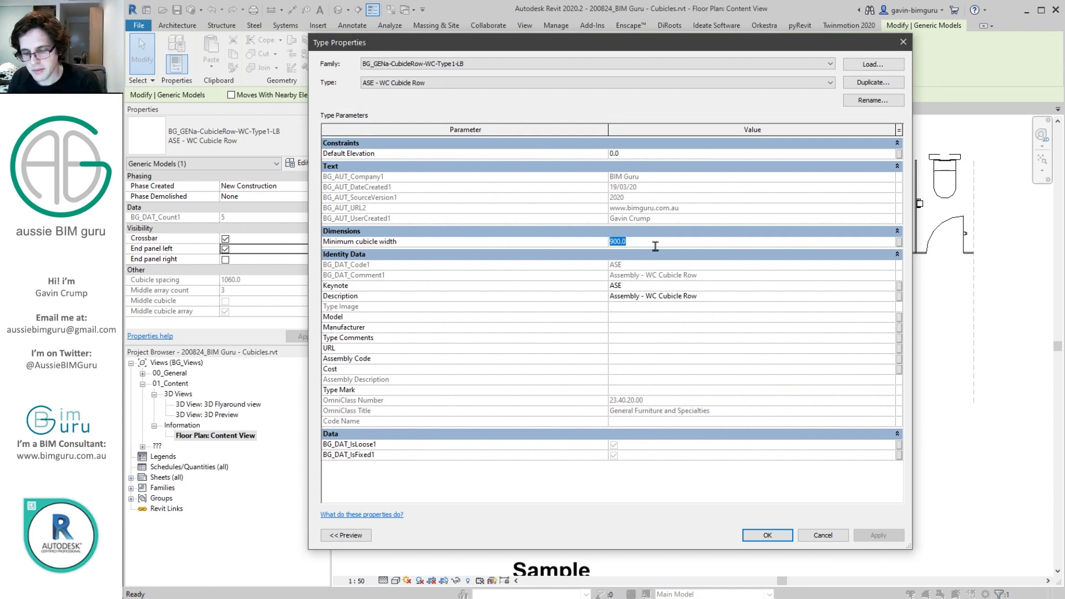
text(750)
click(776, 539)
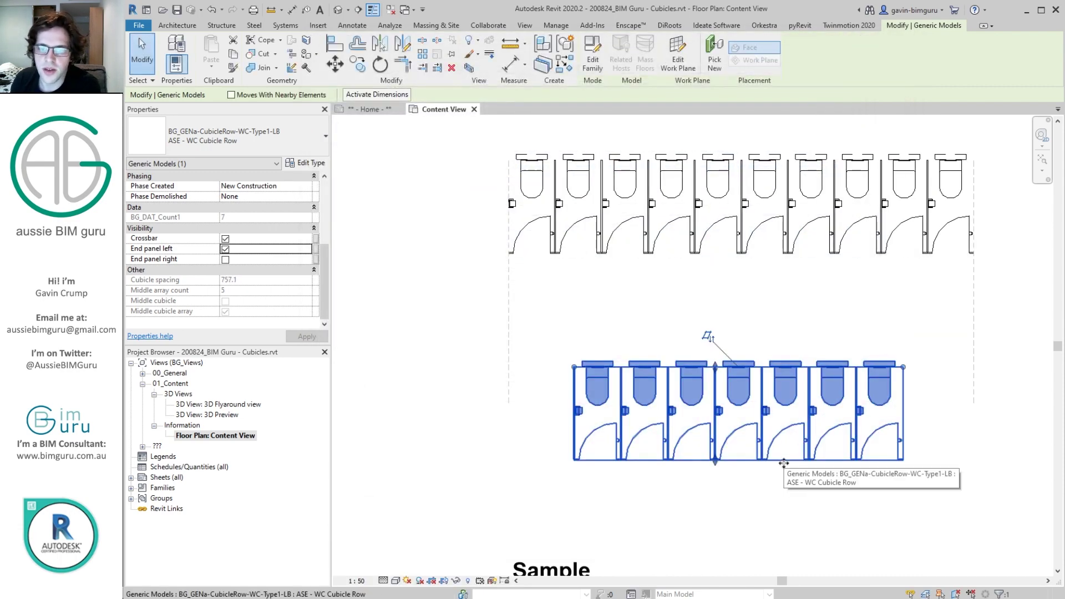
Undo the last change to the WC cubicle row type's minimum cubicle width
click(870, 332)
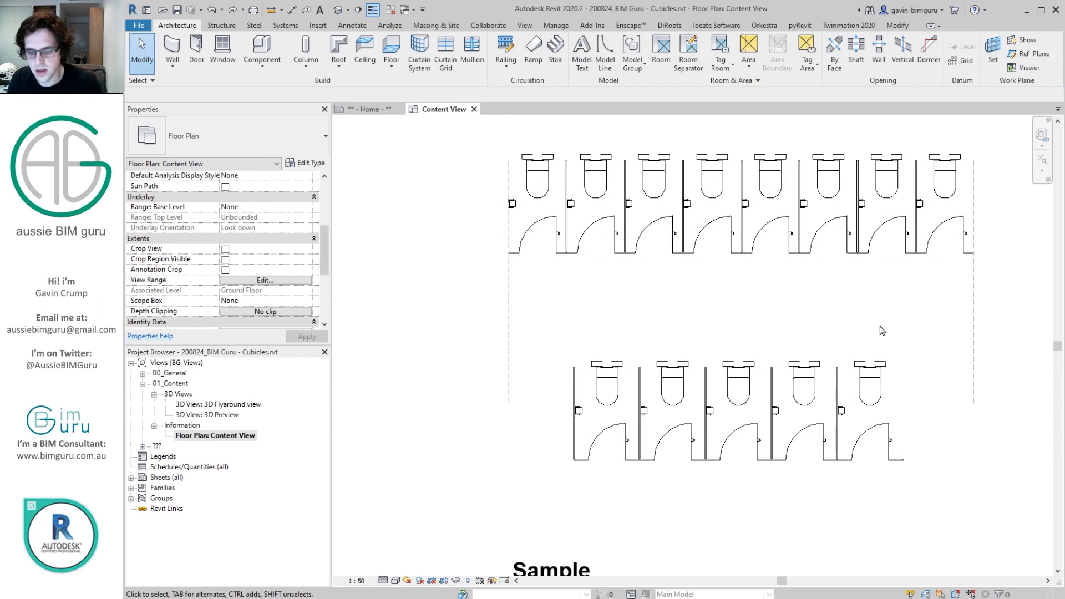
key(ctrl+z)
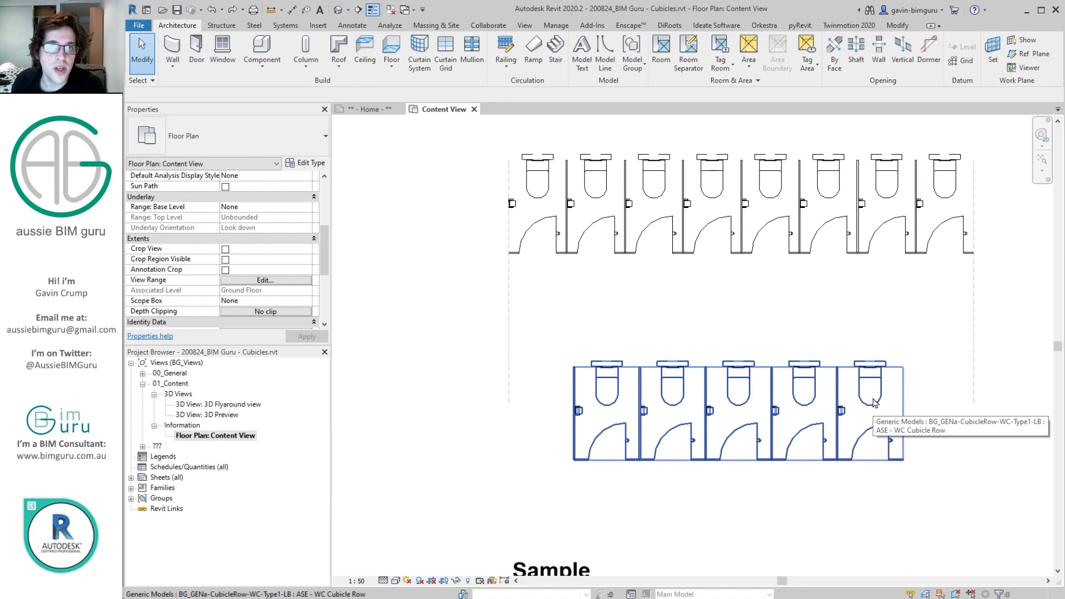
Inspect the type properties of the lower shower cubicle row without benches, leaving them as they are
scroll(874, 401, down, 3)
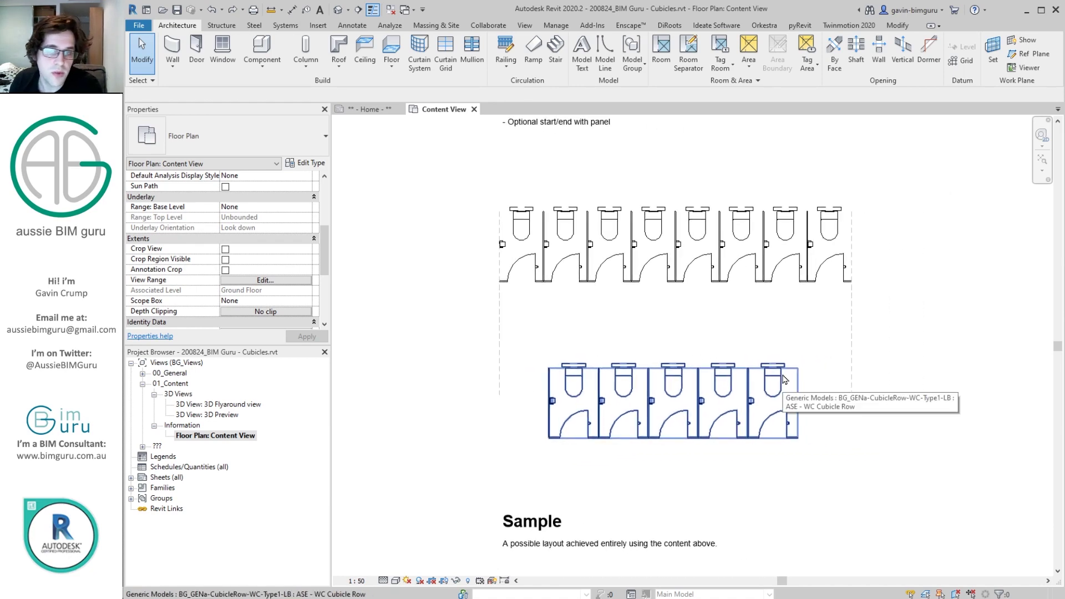
middle_drag(776, 410, 452, 311)
scroll(541, 225, up, 2)
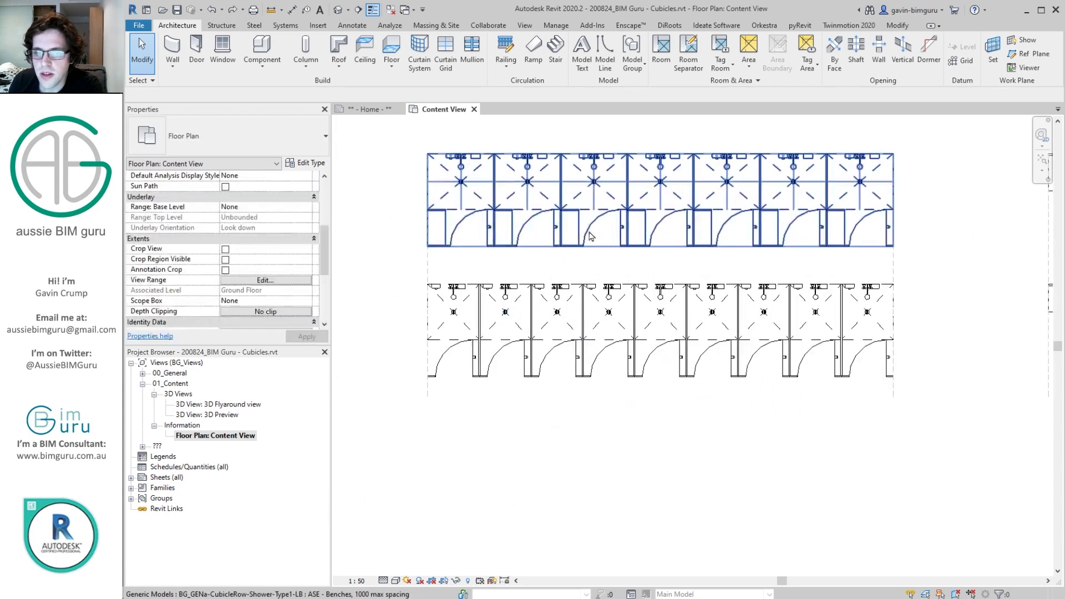
click(620, 295)
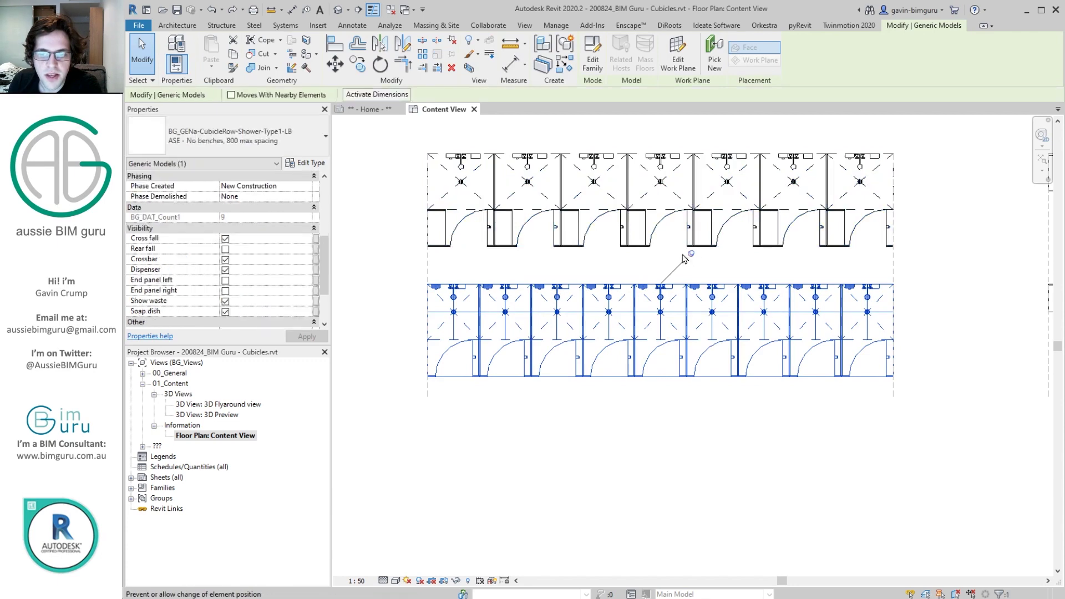
click(304, 164)
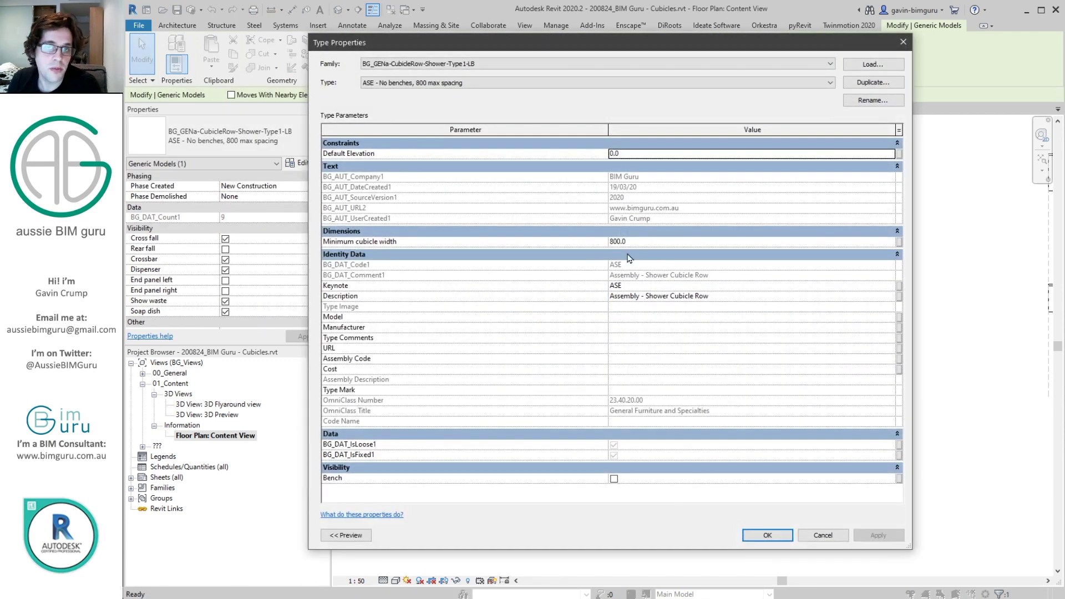
key(Escape)
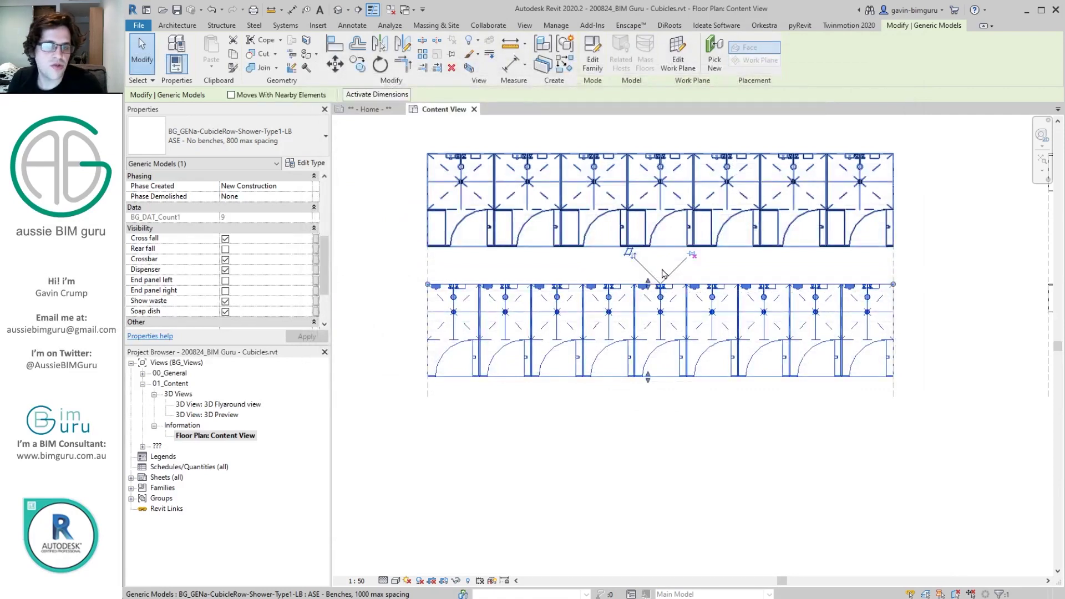
Turn on the rear fall and turn off the cross fall for the shower cubicle row without benches
scroll(352, 228, up, 2)
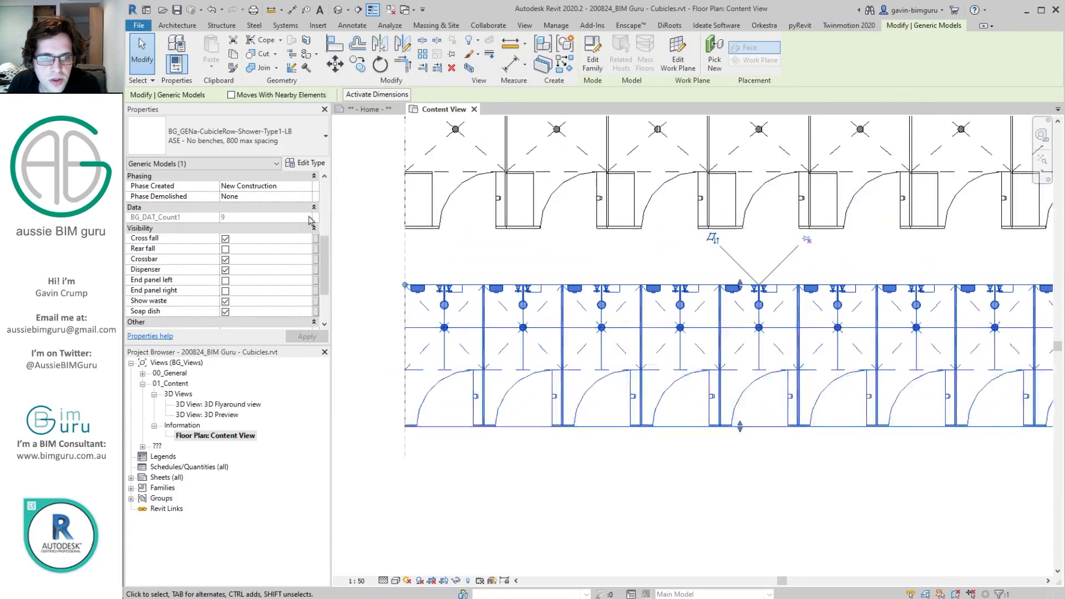
click(225, 250)
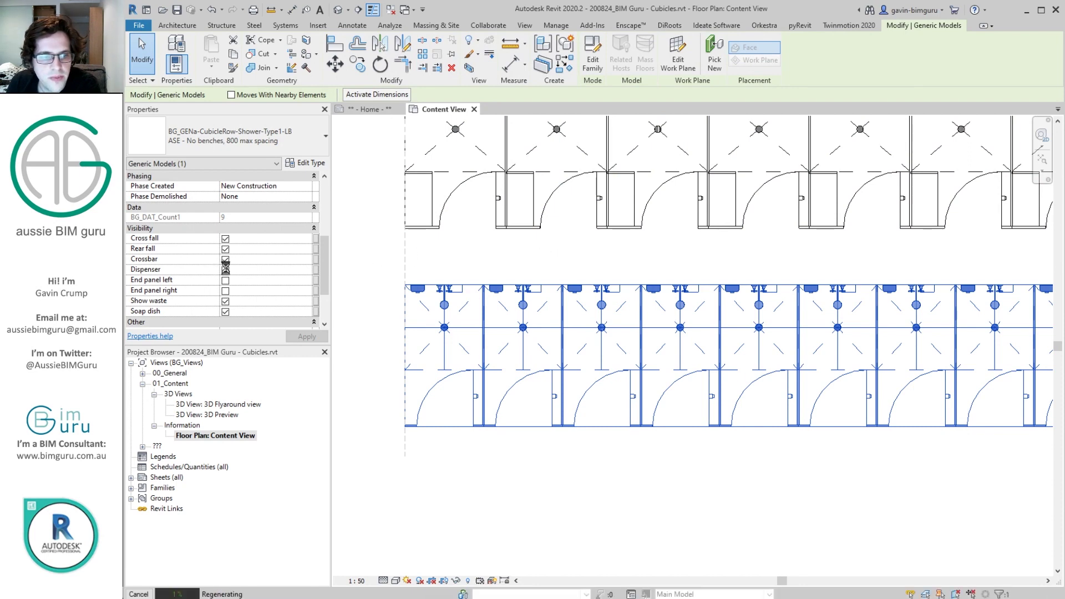
click(224, 239)
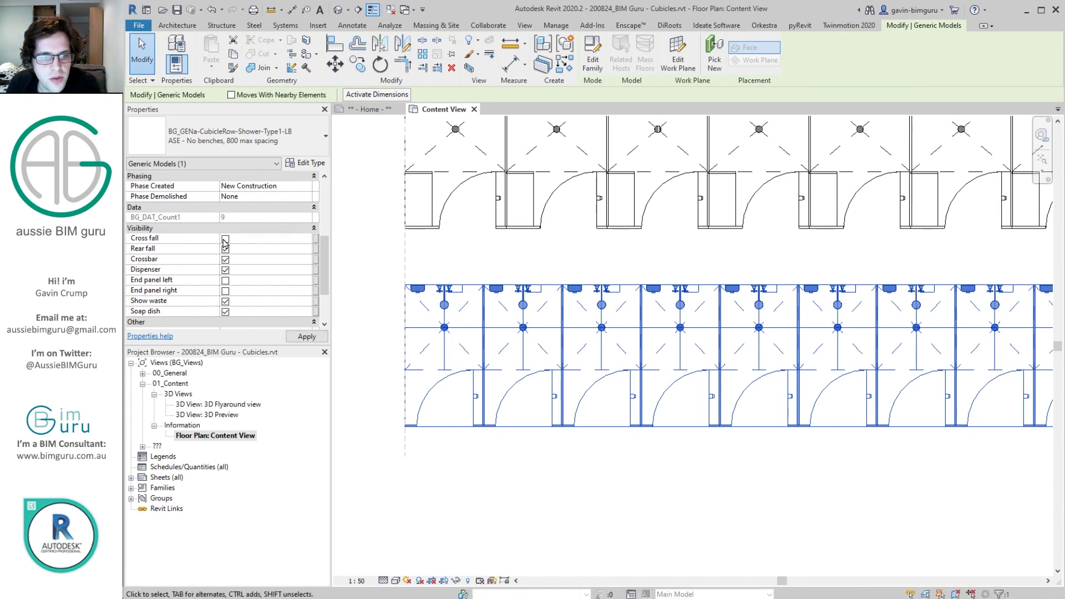
click(461, 248)
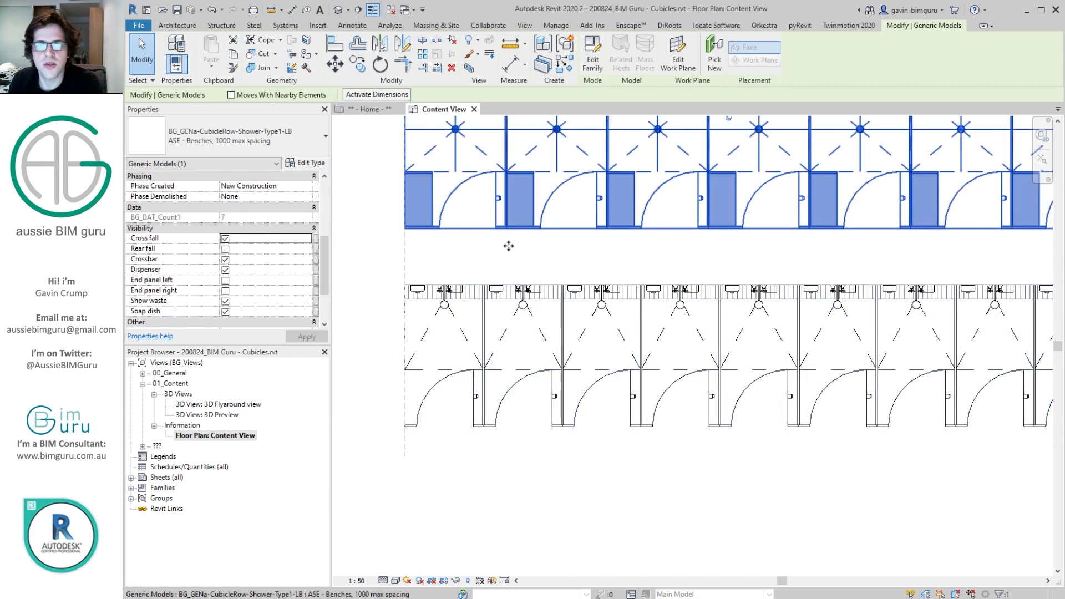
key(Escape)
Check which types are available for the upper shower cubicle row with benches, keeping its current type
scroll(658, 418, down, 1)
scroll(658, 418, down, 3)
middle_drag(691, 386, 656, 385)
scroll(674, 268, up, 2)
click(670, 282)
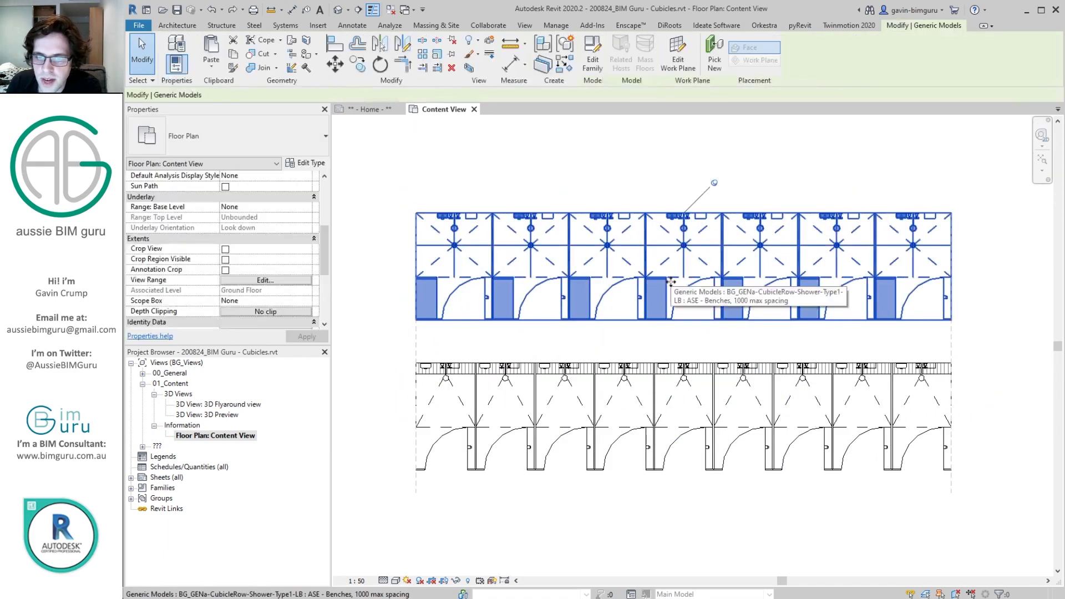
scroll(670, 281, up, 2)
click(249, 139)
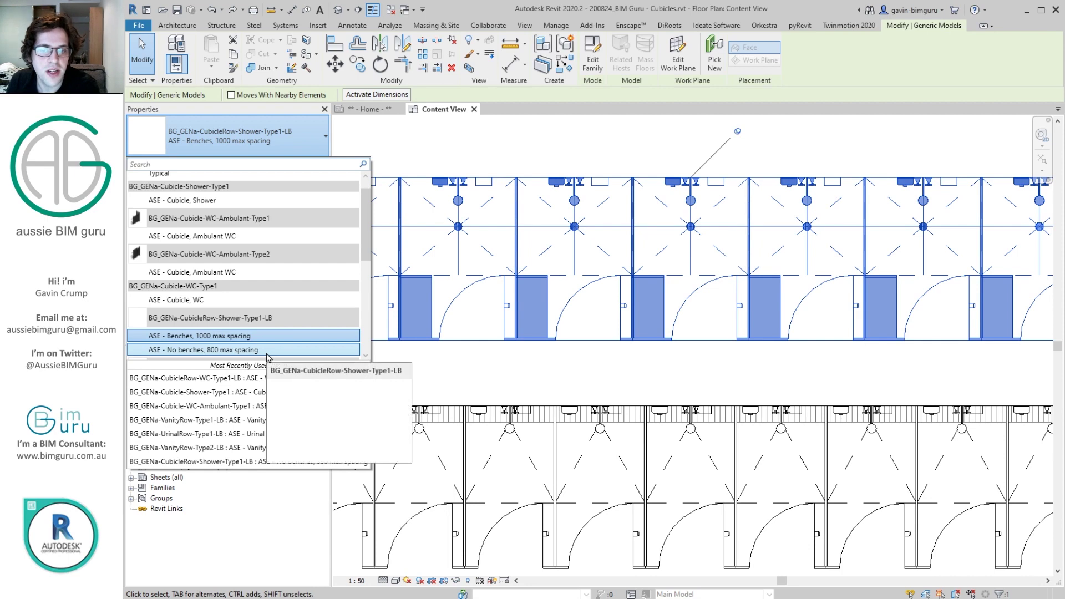
click(552, 381)
click(570, 379)
Lengthen the upper vanity row to about 5500 mm by moving its right end outward
scroll(589, 374, down, 2)
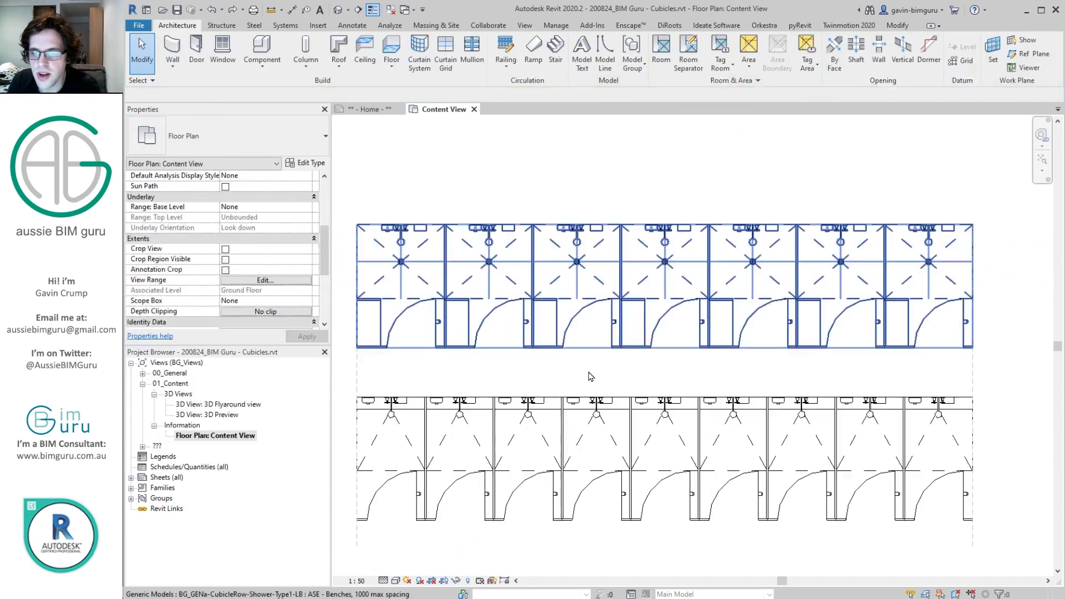
middle_drag(696, 383, 615, 382)
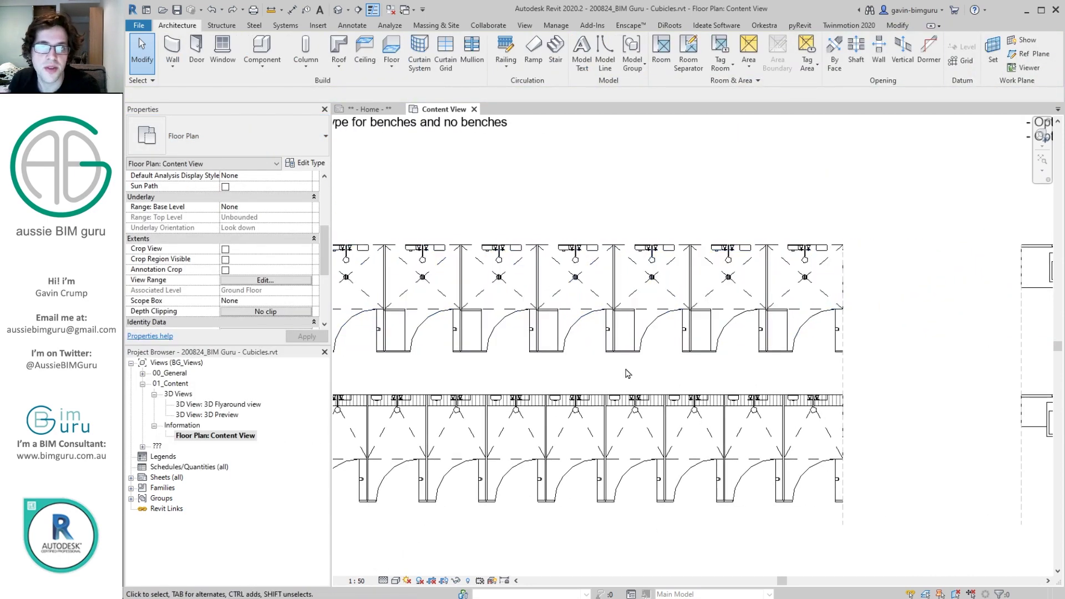
middle_drag(882, 410, 472, 418)
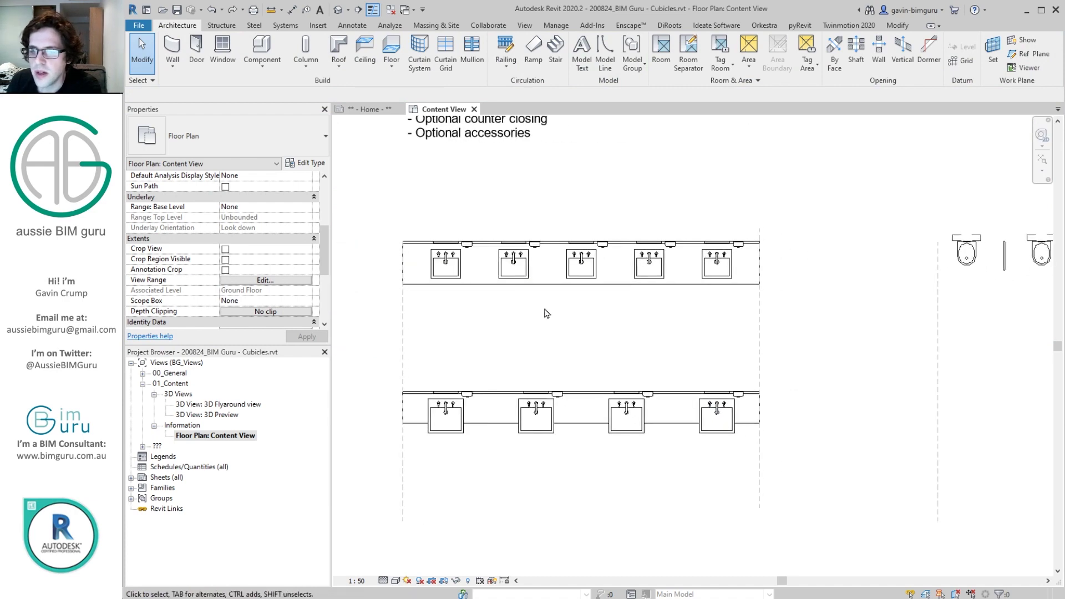
click(589, 281)
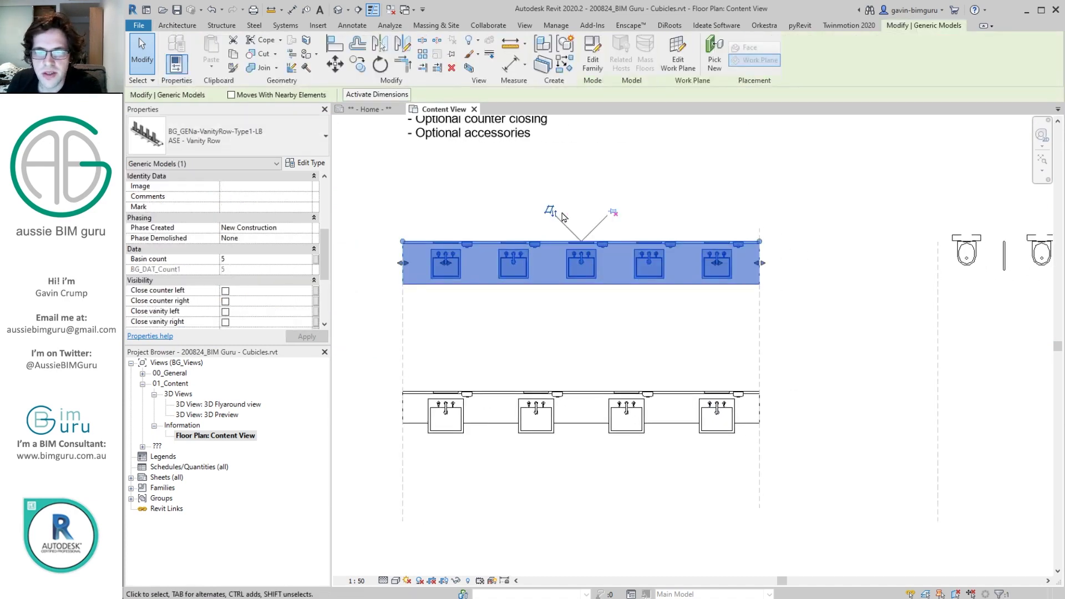
drag(763, 245, 797, 242)
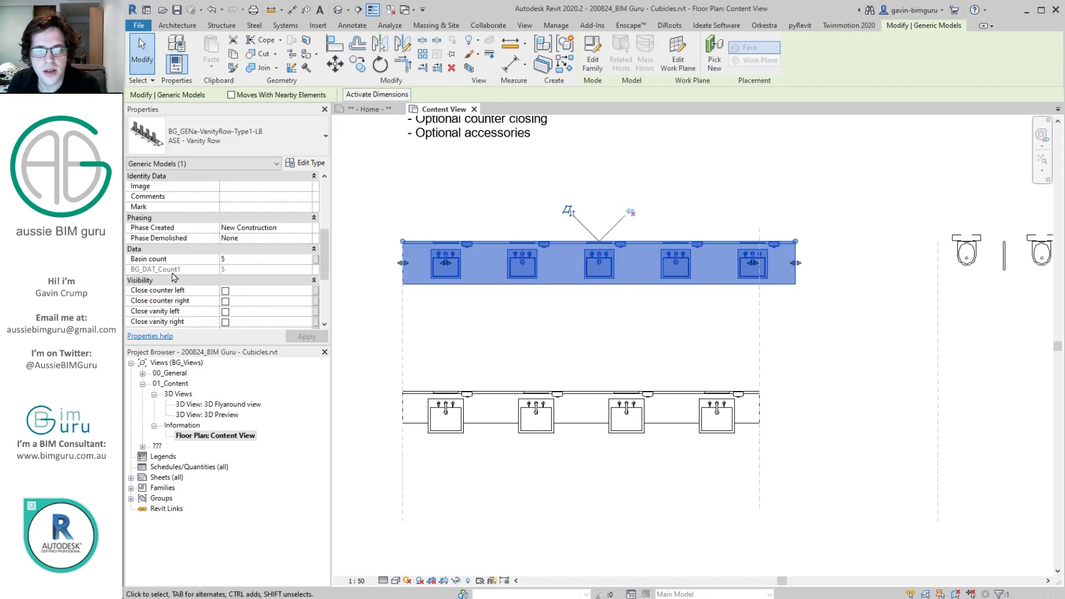
Try basin counts of 3 and 4 on the upper vanity row, and set the count back to 5
click(244, 259)
text(3)
key(Return)
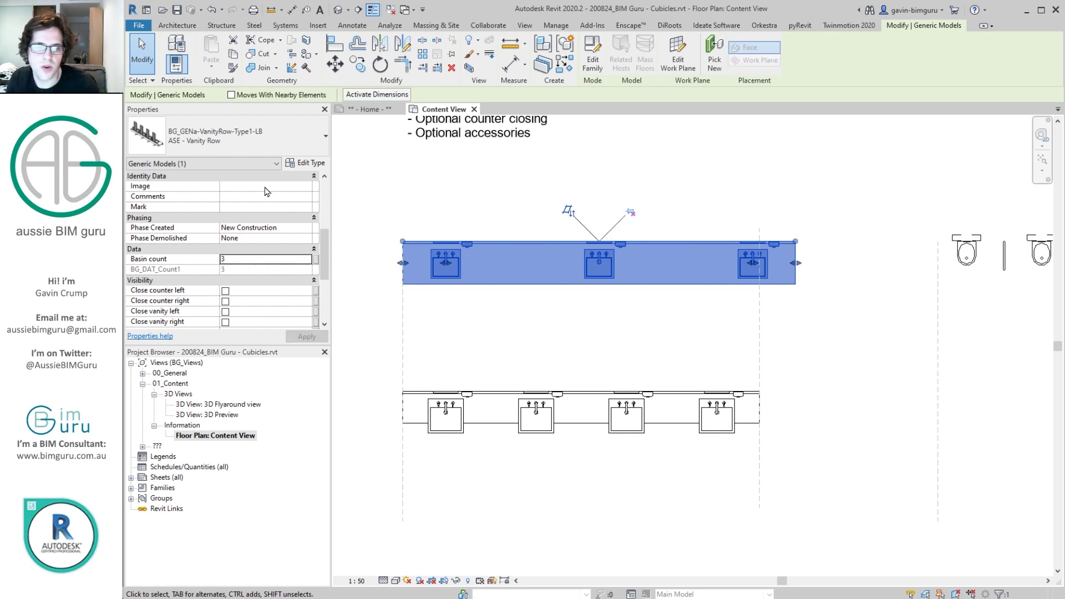
double_click(261, 263)
text(4)
double_click(279, 260)
text(5)
Set both the first and last basin insets of the upper vanity row to 500 mm
scroll(239, 257, down, 2)
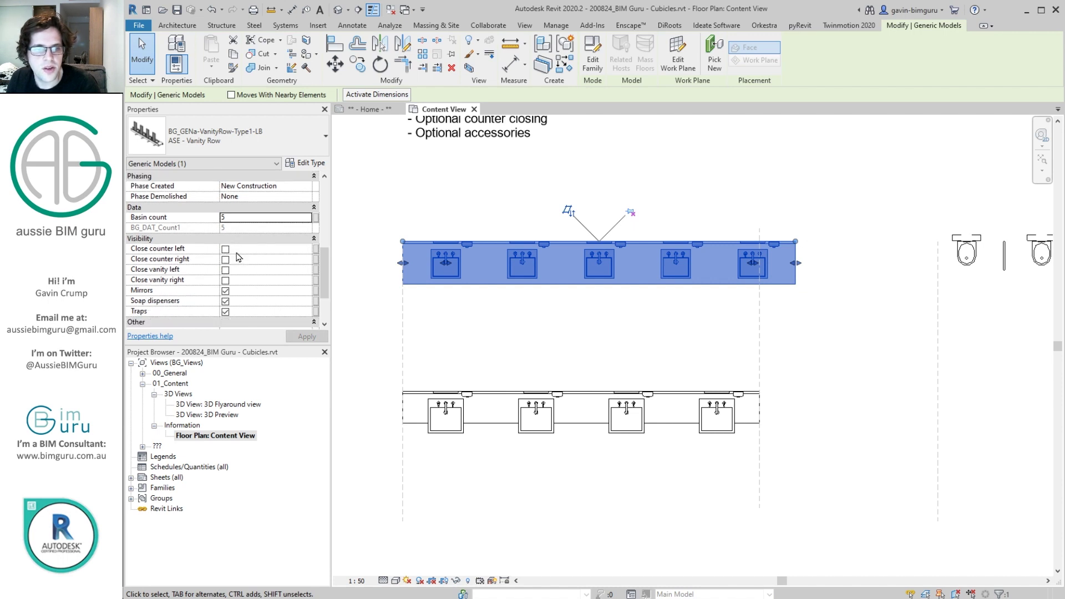
scroll(244, 257, up, 4)
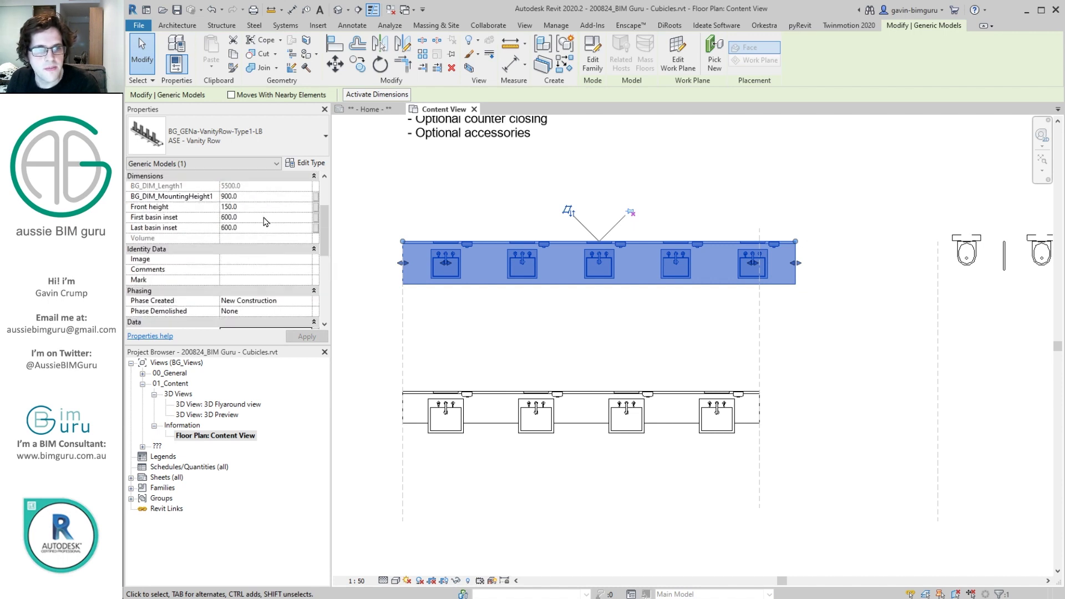
double_click(264, 218)
text(500)
double_click(262, 231)
text(500)
click(592, 193)
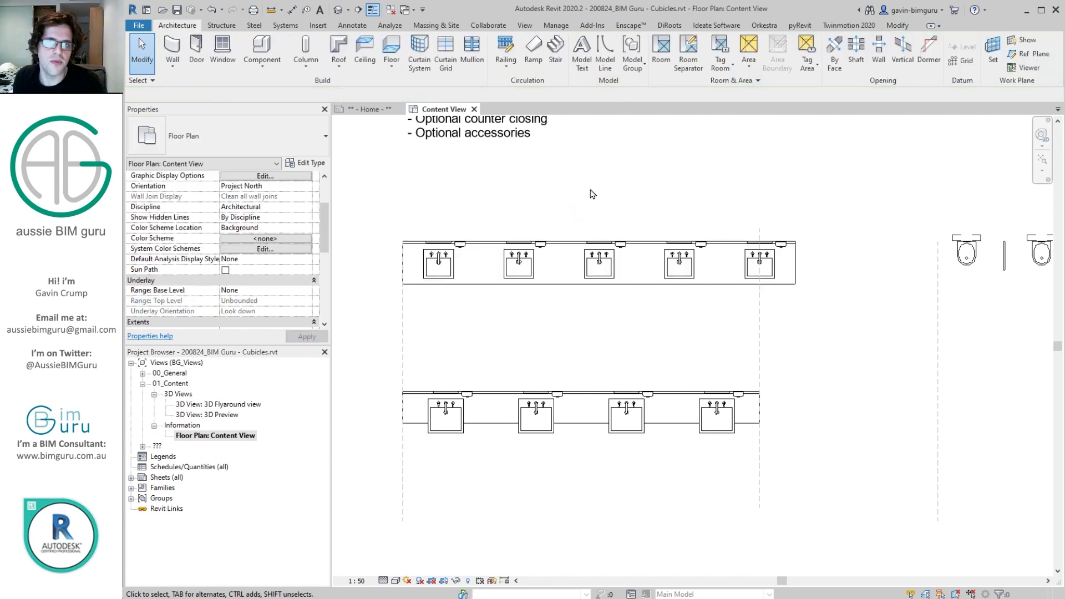
Stretch the upper vanity row slightly further to the right by its end point
click(612, 263)
mouse_move(795, 241)
mouse_down()
mouse_move(825, 250)
mouse_move(810, 241)
mouse_up()
click(837, 228)
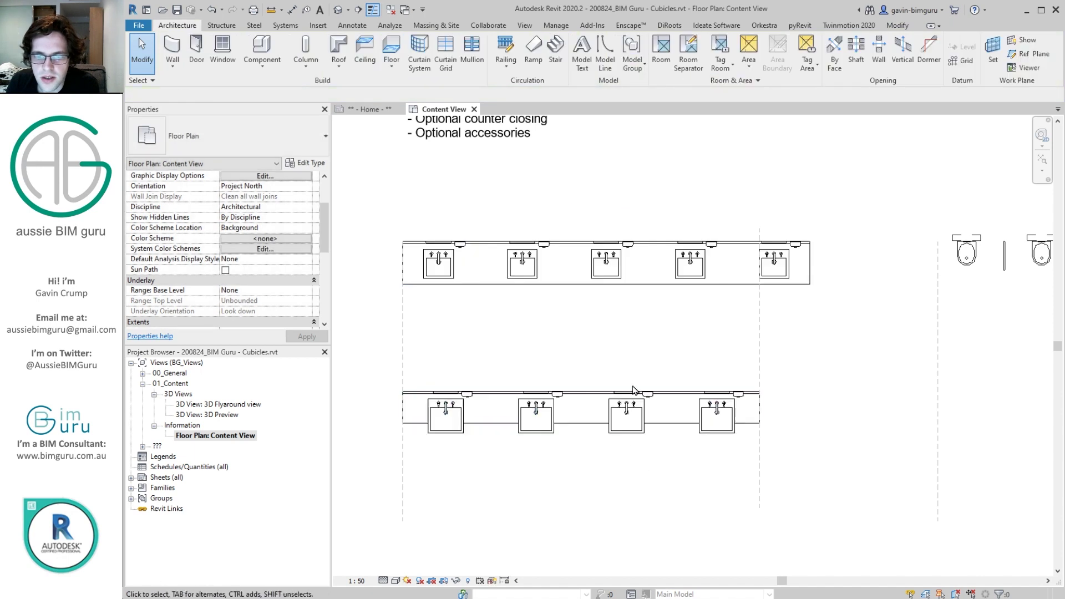
Reduce the urinal row's urinal count to 4 and then to 3
scroll(636, 381, up, 3)
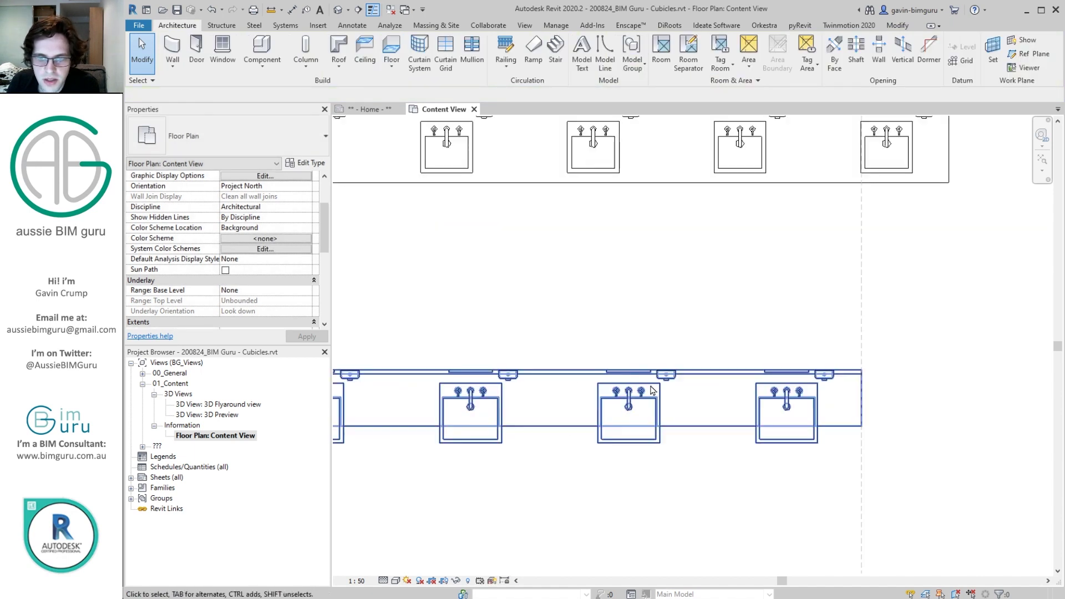
scroll(589, 335, down, 2)
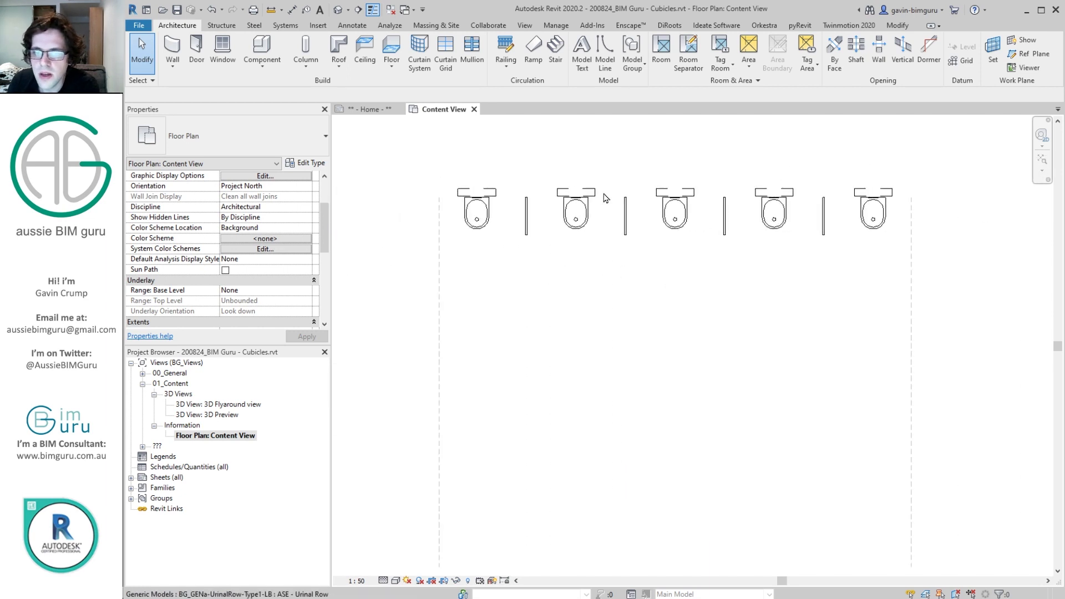
click(601, 194)
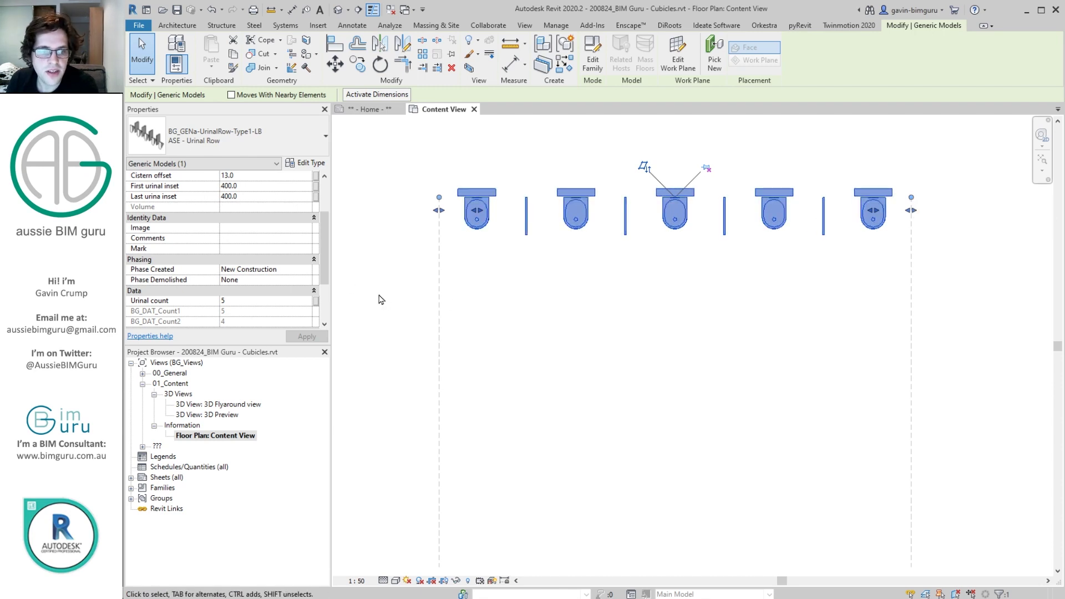
click(243, 300)
text(4)
click(250, 300)
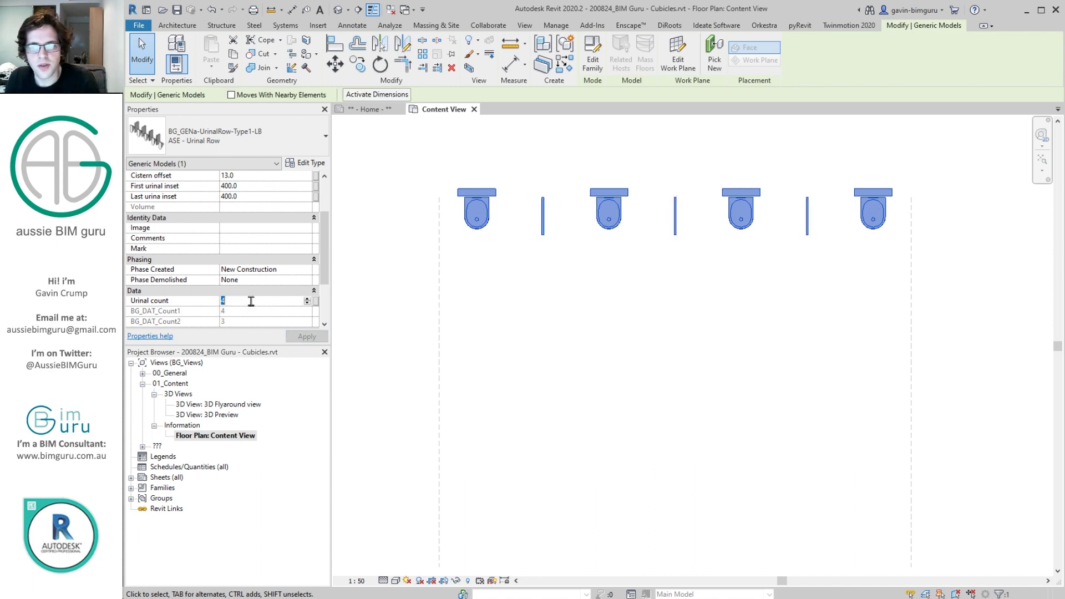
text(3)
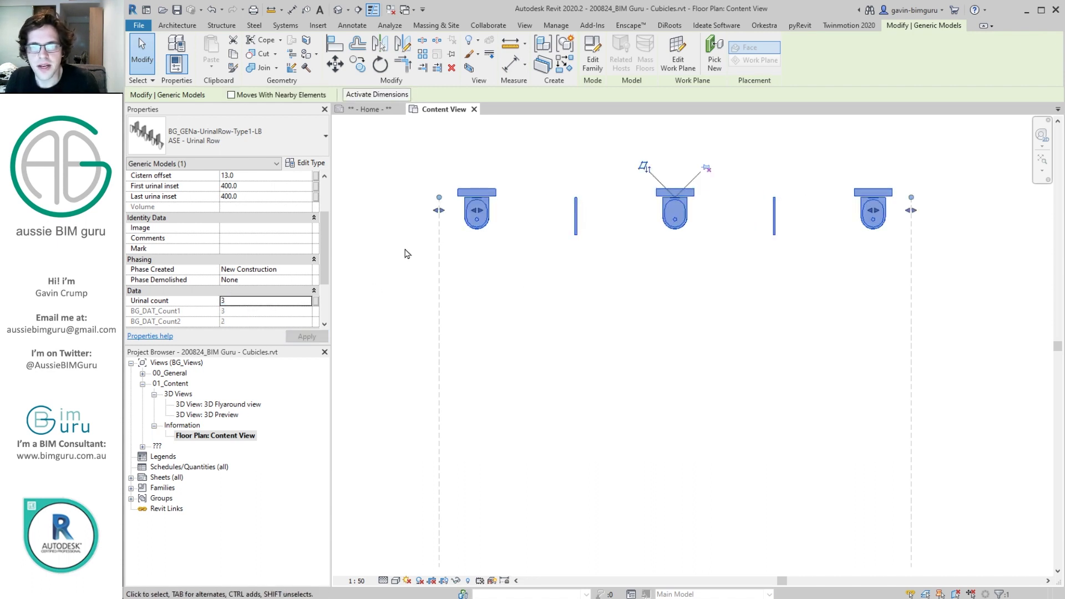
Set the urinal row's first and last urinal insets to 750 mm, and turn off its dividers
click(270, 187)
text(750)
click(271, 197)
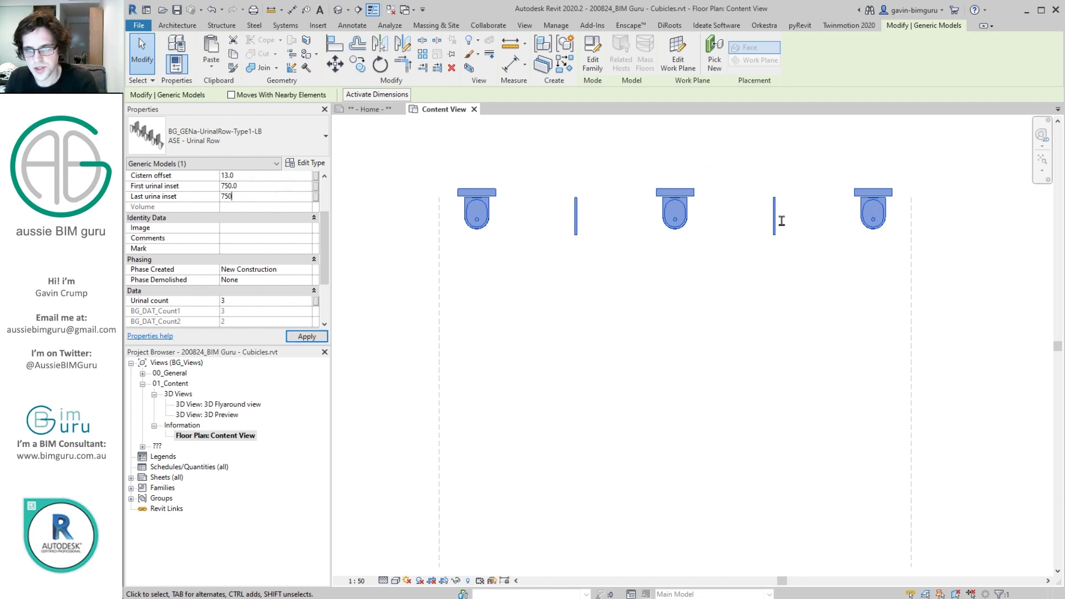
scroll(233, 270, down, 3)
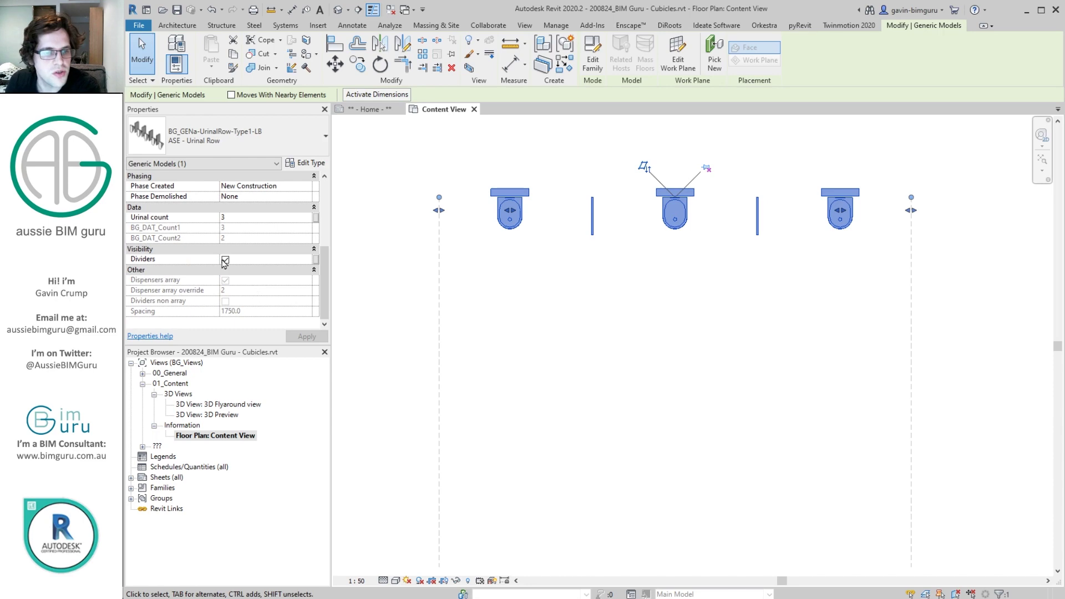
click(225, 259)
Open the default 3D view and examine the sample amenities layout, including its ambulant WC cubicle and clearance volumes
click(338, 9)
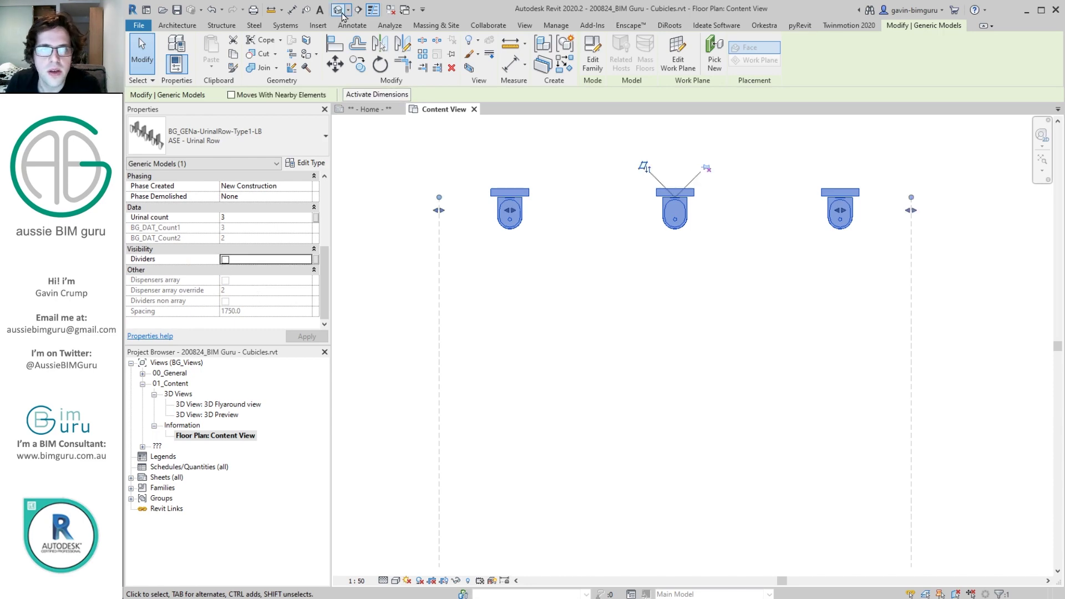
click(657, 233)
scroll(777, 252, up, 8)
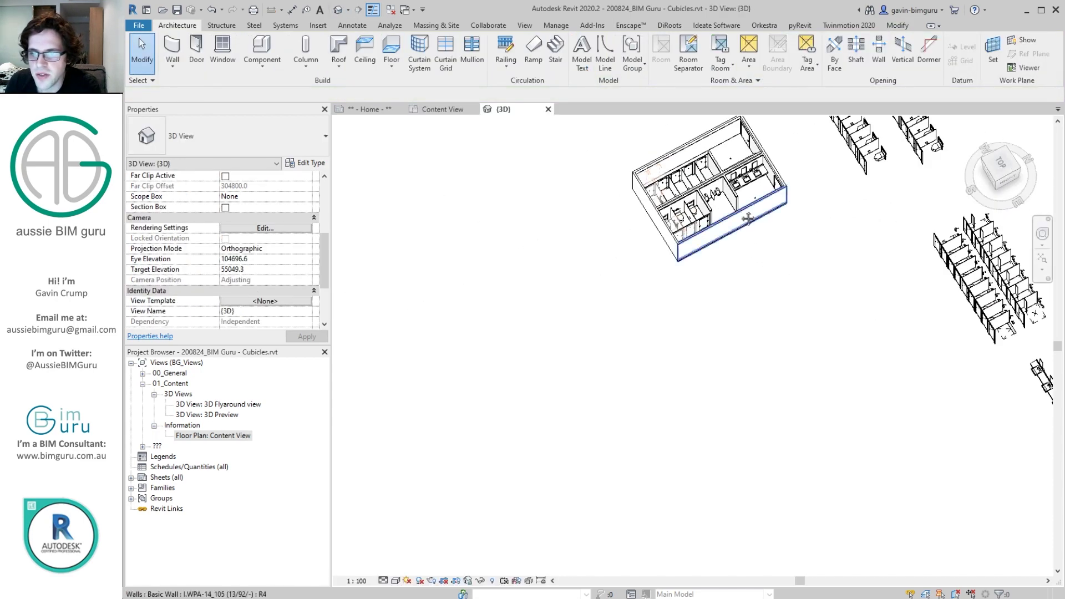
scroll(735, 222, up, 2)
click(740, 222)
shift+middle_drag(736, 277, 784, 328)
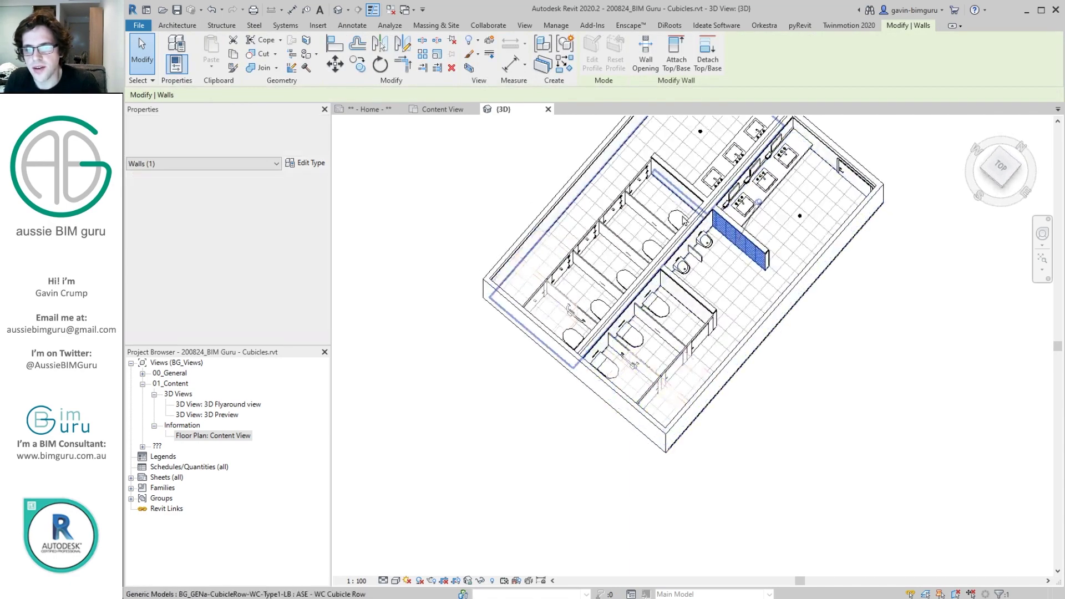
click(547, 285)
shift+middle_drag(547, 285, 753, 283)
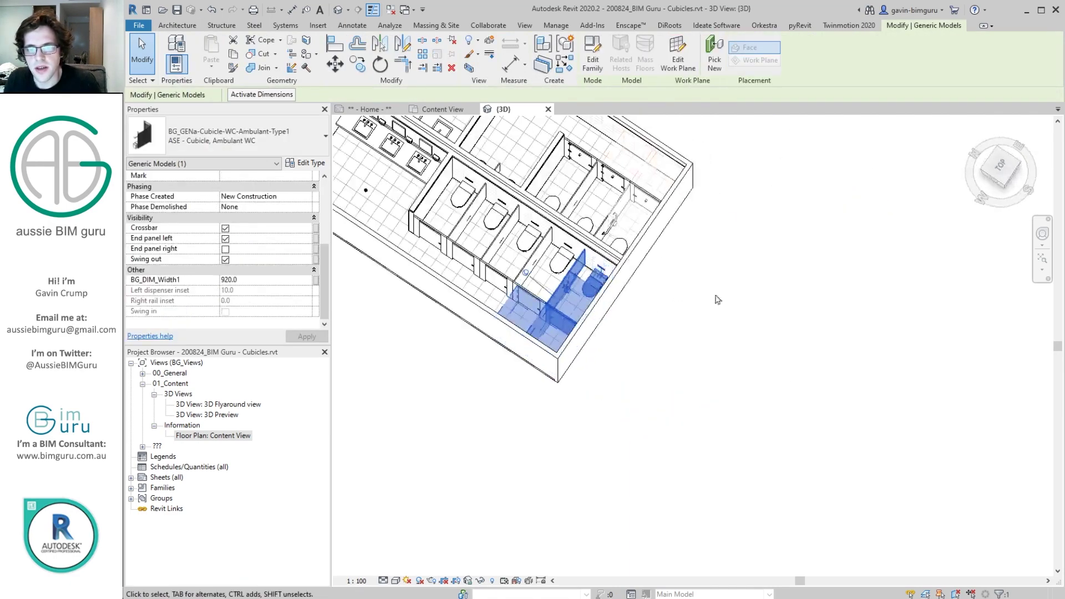
scroll(599, 299, up, 3)
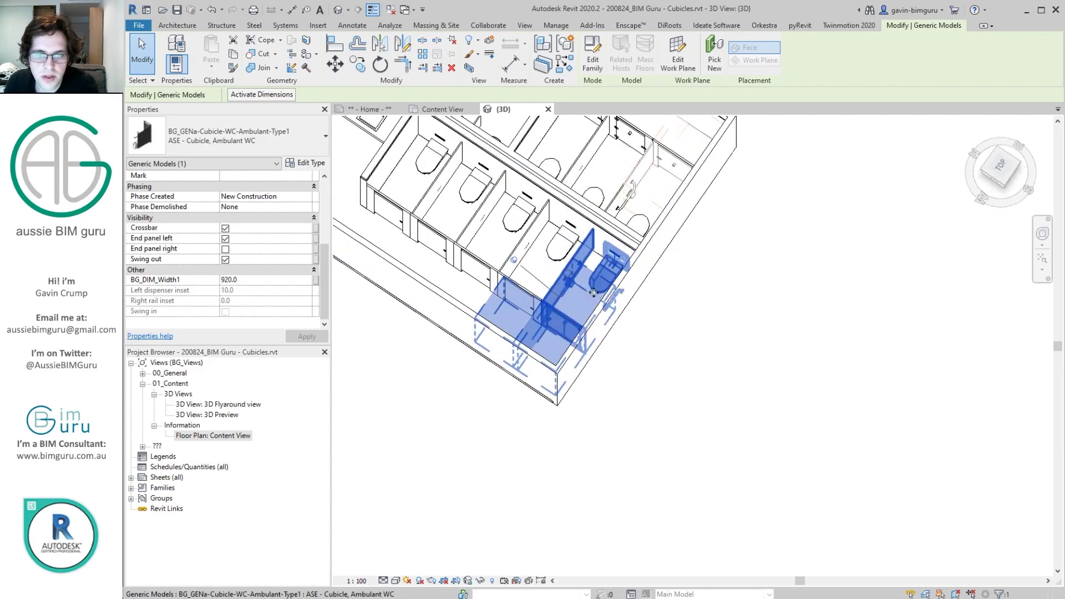
Examine the sample layout's WC cubicle row, vanity row and two-urinal row from different 3D angles, selecting each row
middle_drag(588, 344, 638, 412)
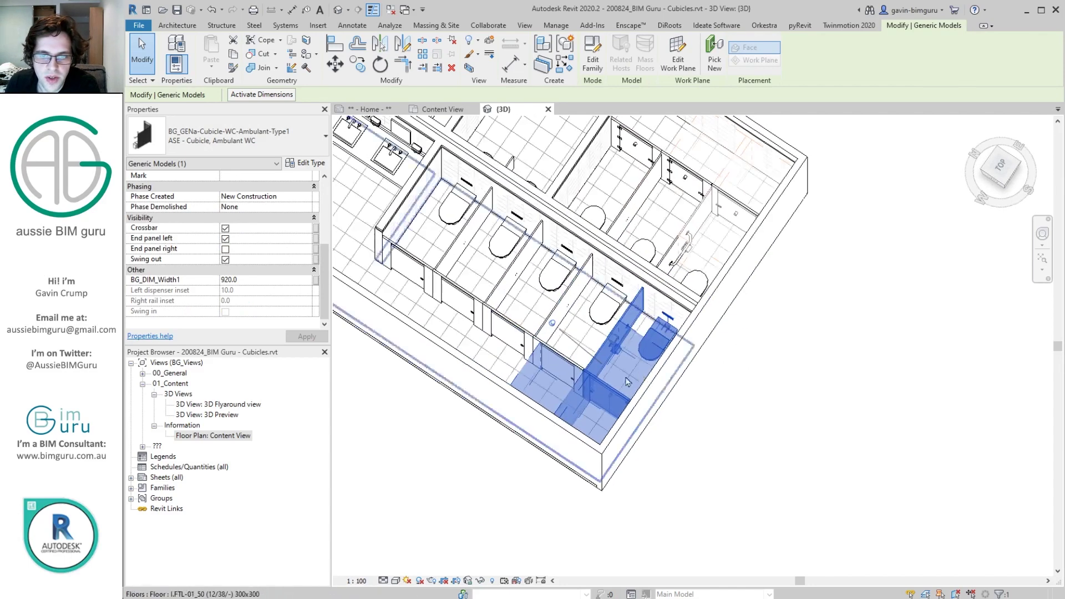
scroll(629, 335, up, 1)
scroll(557, 366, down, 2)
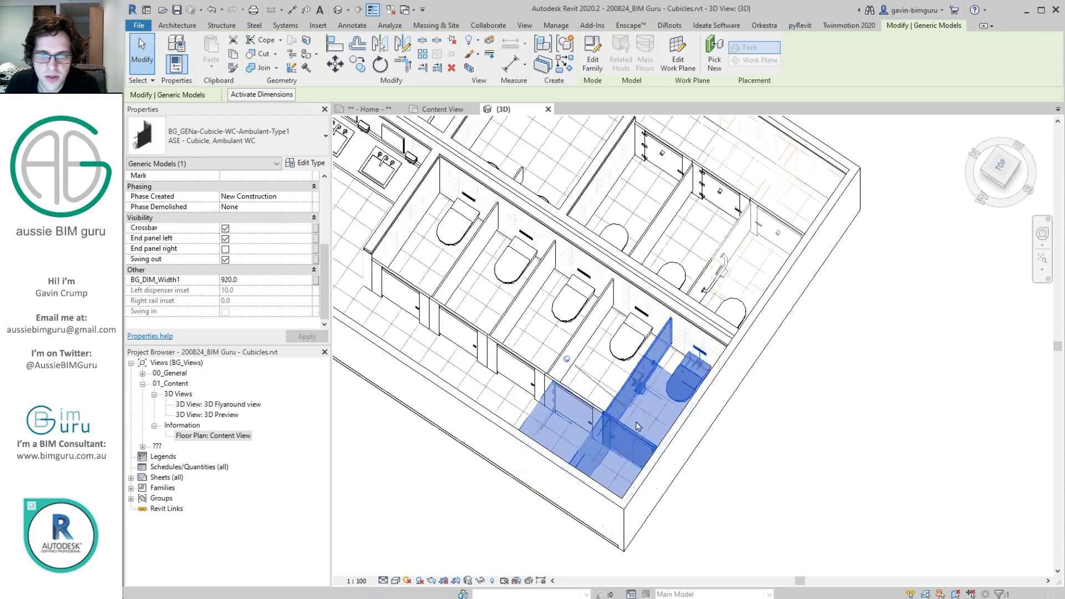
click(548, 363)
middle_drag(548, 363, 616, 378)
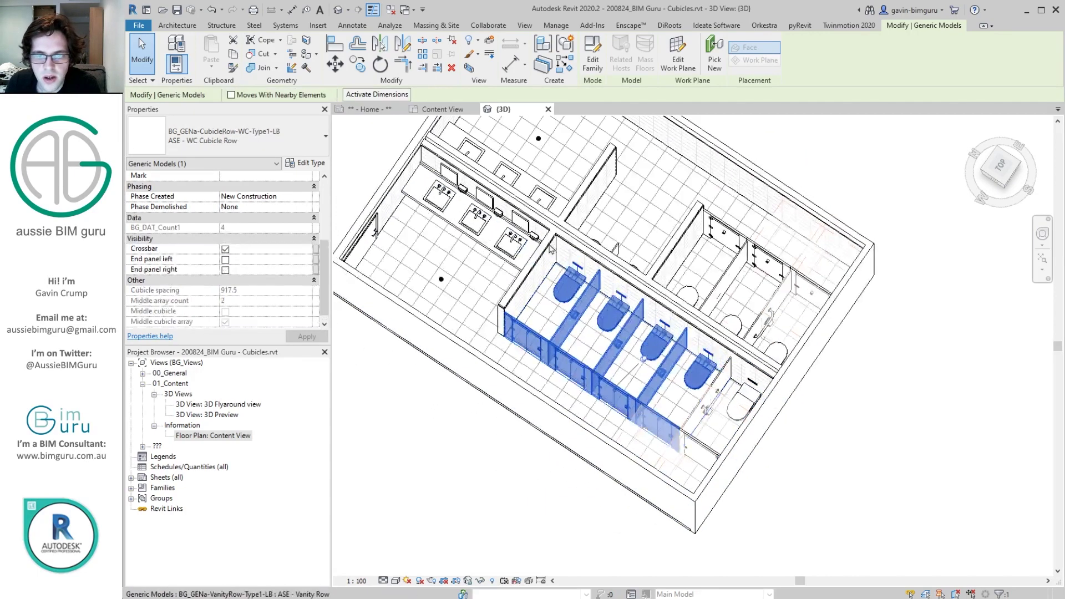
click(535, 253)
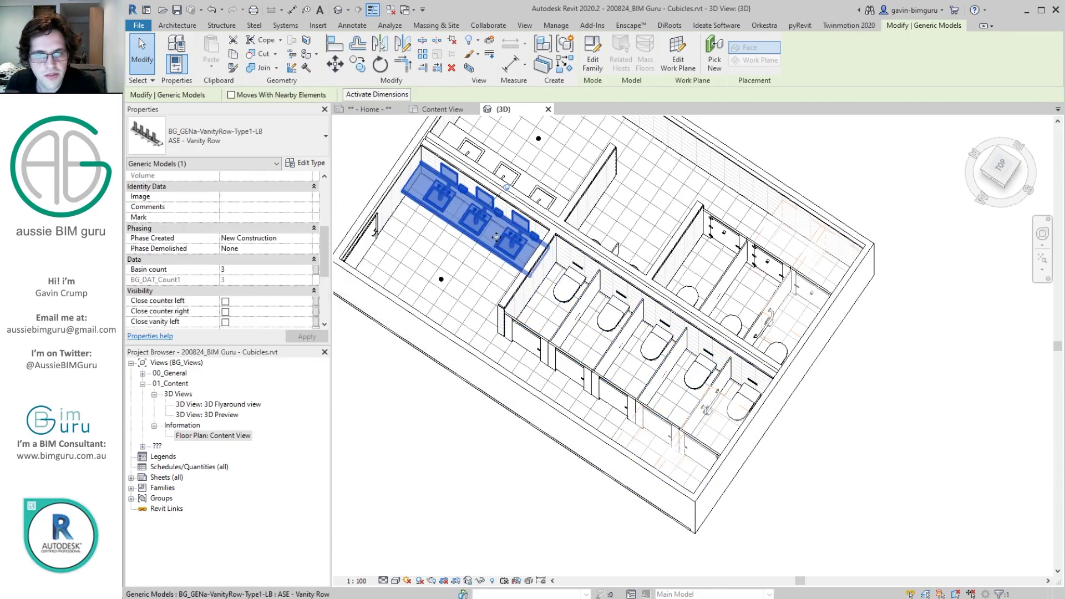
shift+middle_drag(544, 268, 683, 286)
click(684, 288)
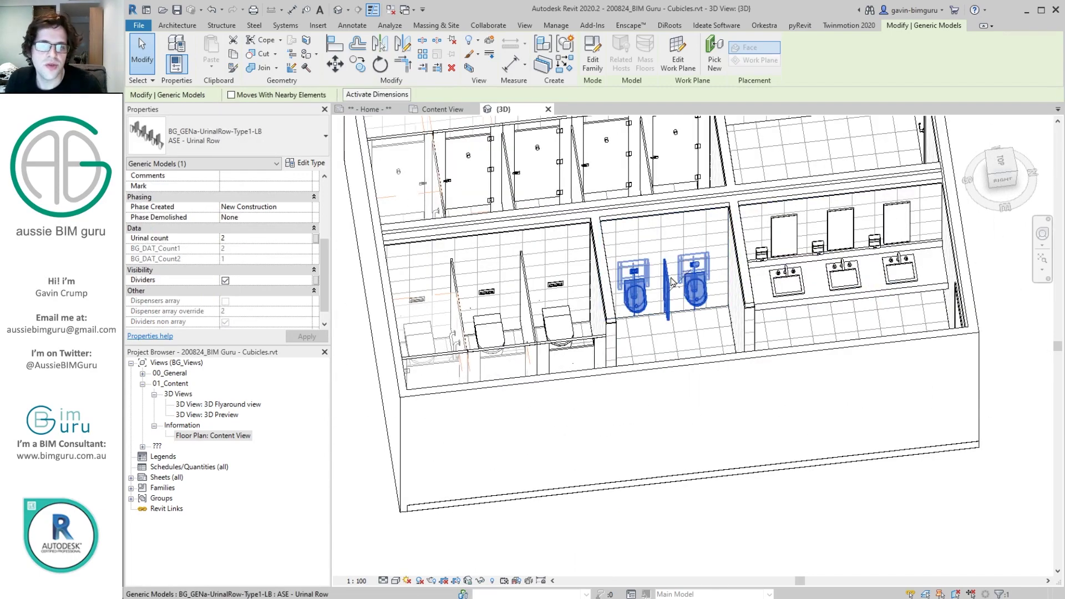
scroll(593, 238, up, 3)
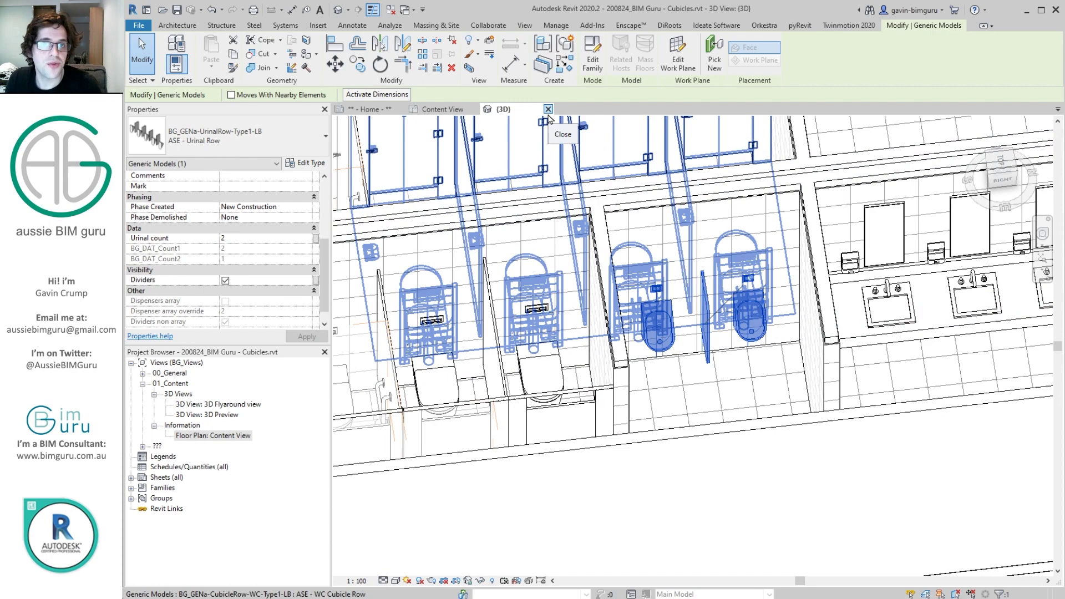
Close the 3D view and display the whole Sample amenities layout in the Content View floor plan
click(548, 109)
click(616, 174)
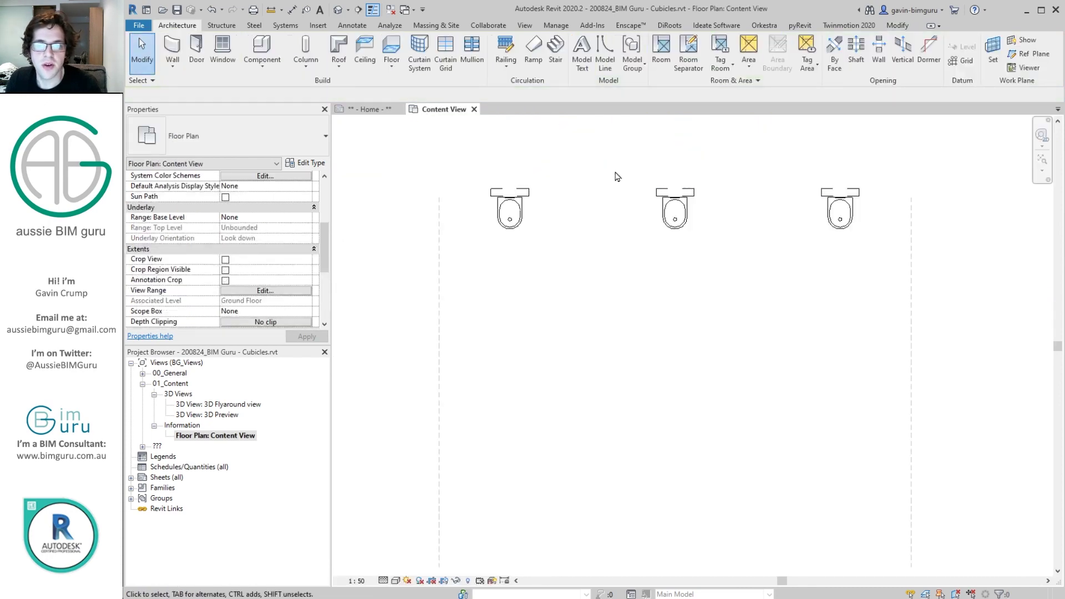
scroll(711, 381, down, 5)
middle_drag(575, 409, 849, 344)
middle_drag(671, 411, 865, 377)
middle_drag(601, 418, 876, 335)
middle_drag(697, 410, 757, 231)
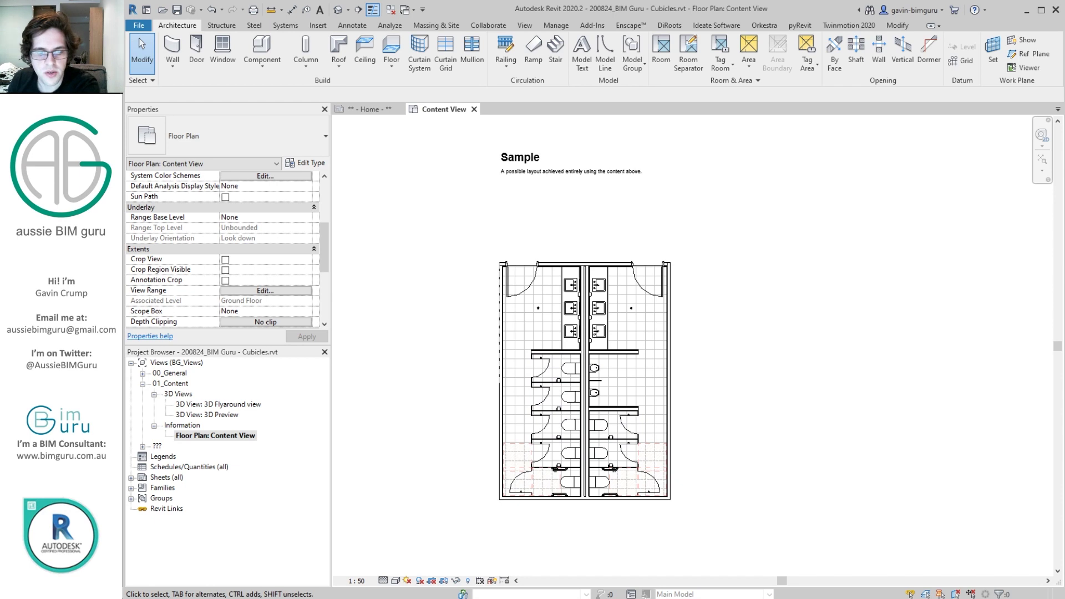
Switch to the PowerPoint Presentation PDF in Adobe Acrobat Pro DC and go past the GitHub files slide to final slide 12
mouse_move(389, 598)
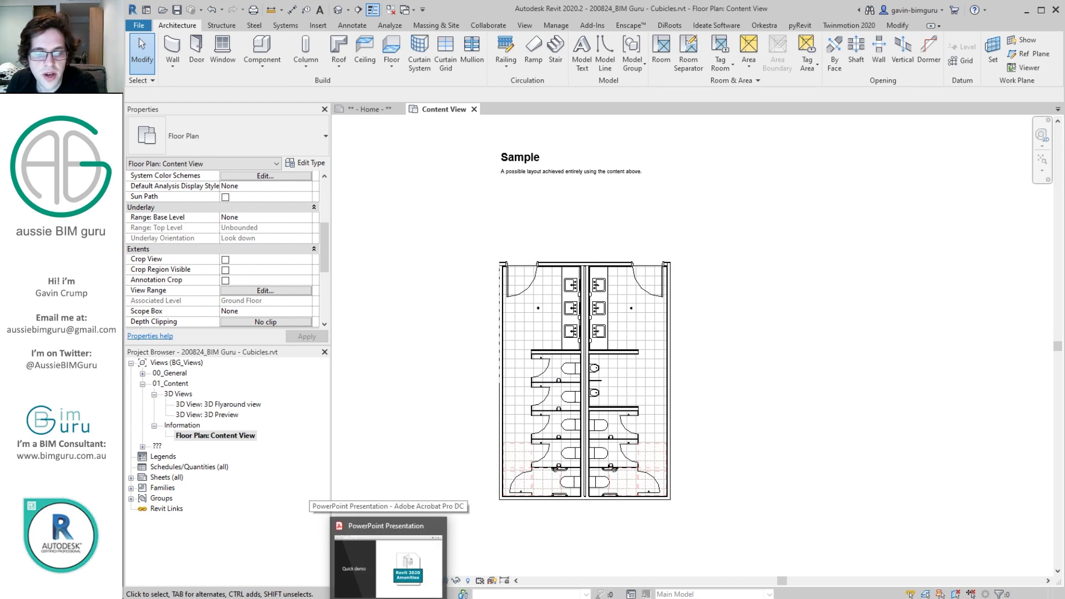
click(389, 598)
scroll(563, 467, down, 1)
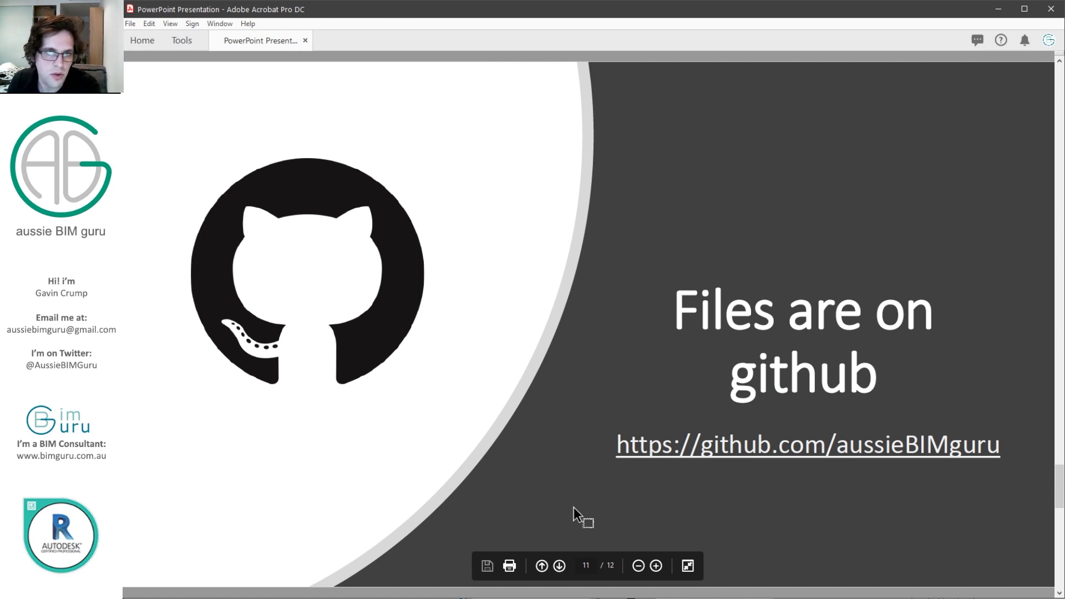
scroll(574, 507, down, 1)
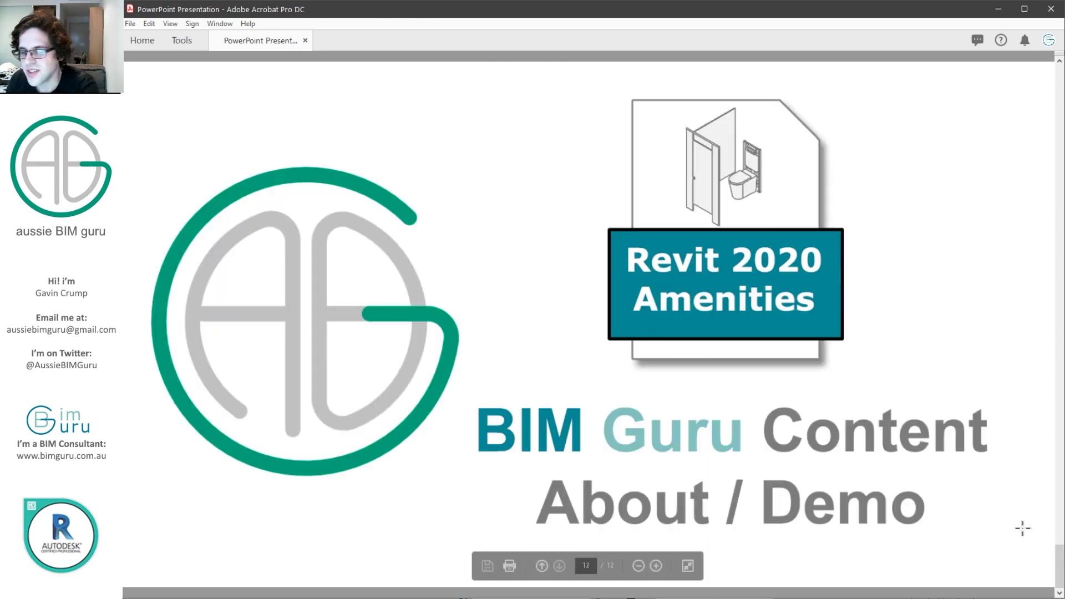